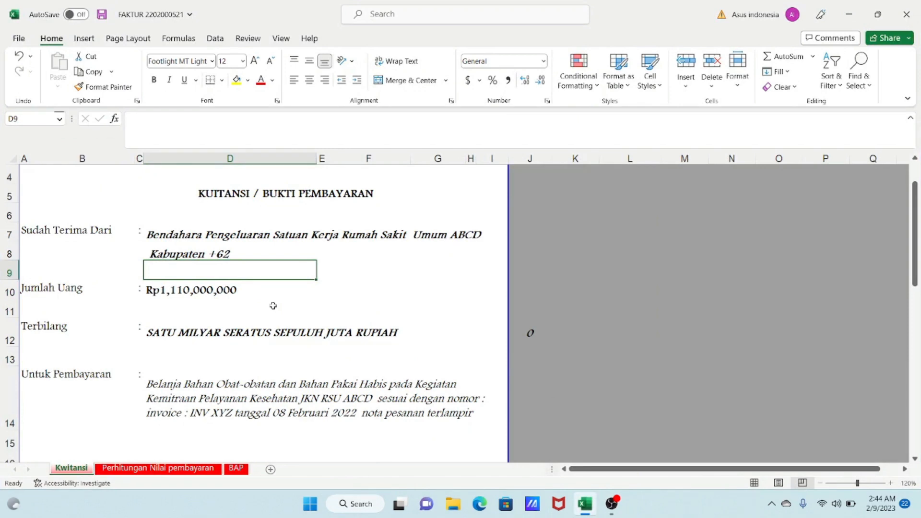
- Review the Kwitansi receipt sheet, selecting its payer, amount and amount-in-words rows
{"action": "scroll", "coordinate": [244, 302], "scroll_direction": "down", "scroll_amount": 1}
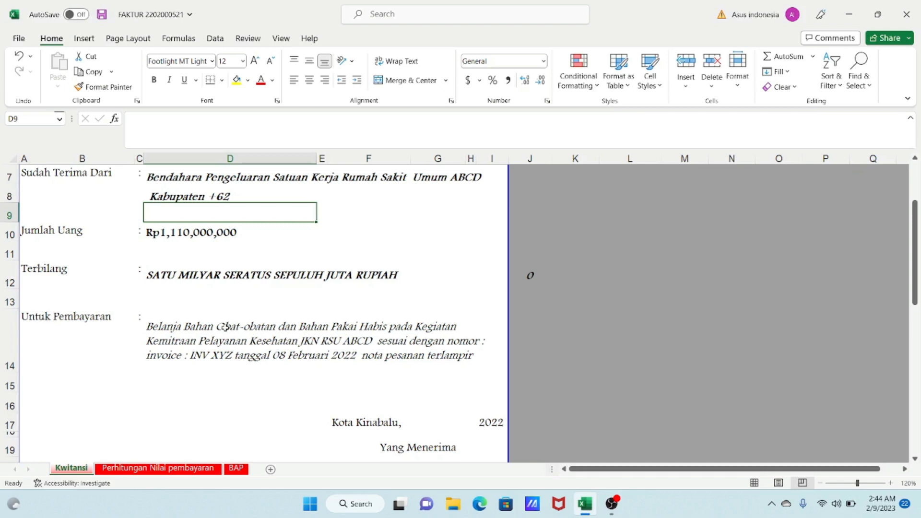
{"action": "scroll", "coordinate": [230, 333], "scroll_direction": "down", "scroll_amount": 3}
{"action": "scroll", "coordinate": [226, 328], "scroll_direction": "up", "scroll_amount": 2}
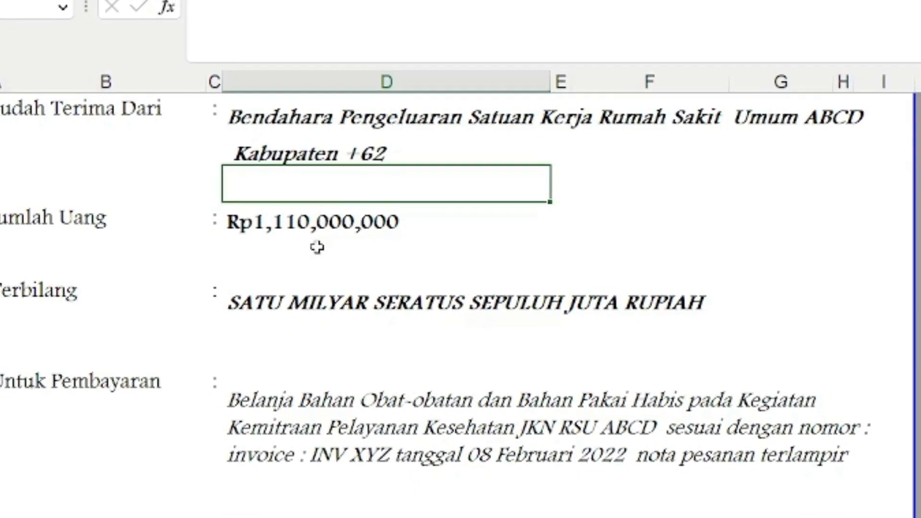
{"action": "scroll", "coordinate": [192, 242], "scroll_direction": "up", "scroll_amount": 1}
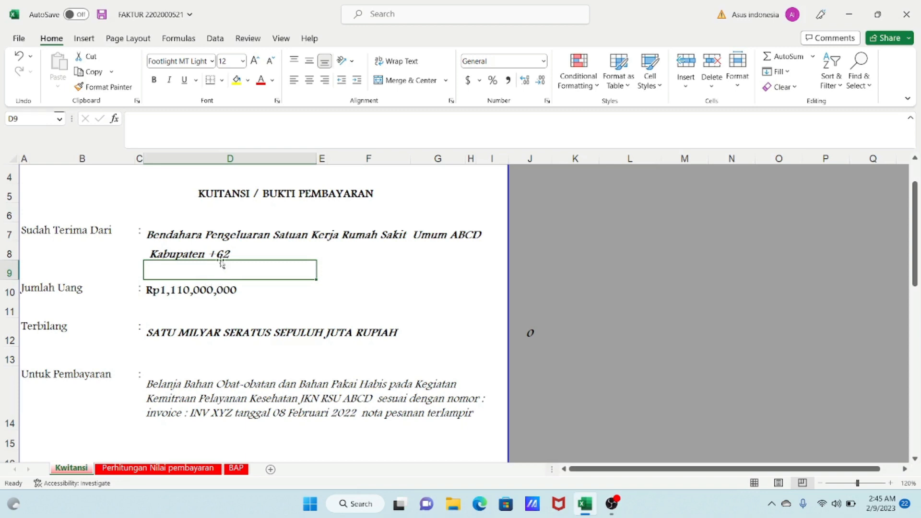
{"action": "left_click_drag", "start_coordinate": [52, 193], "coordinate": [164, 386]}
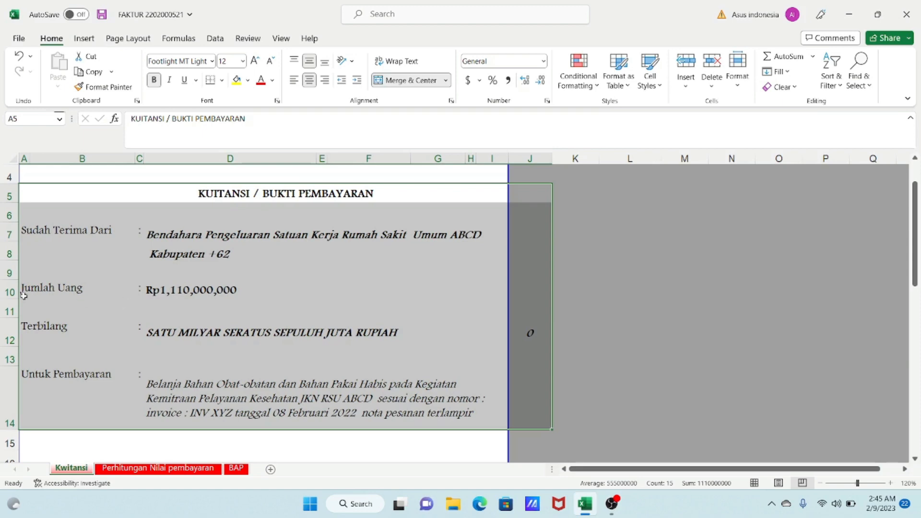
{"action": "left_click", "coordinate": [10, 291]}
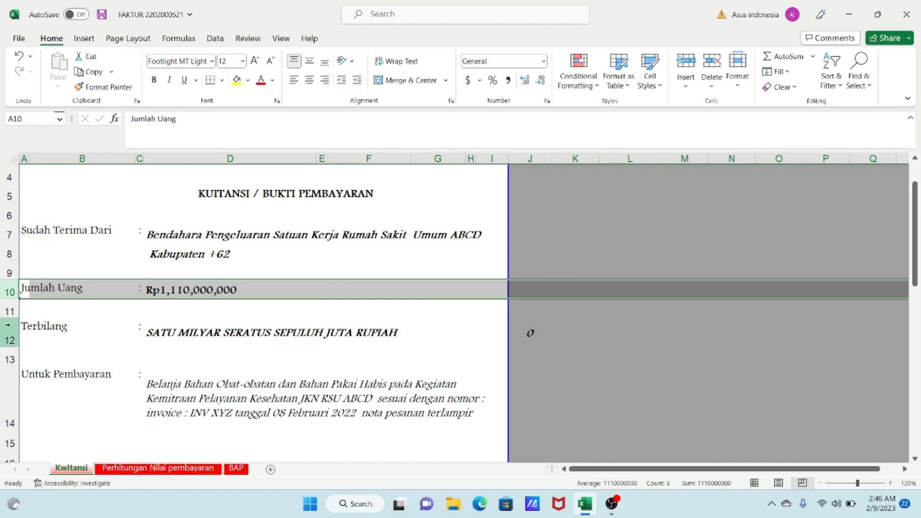
{"action": "left_click_drag", "start_coordinate": [29, 335], "coordinate": [214, 336]}
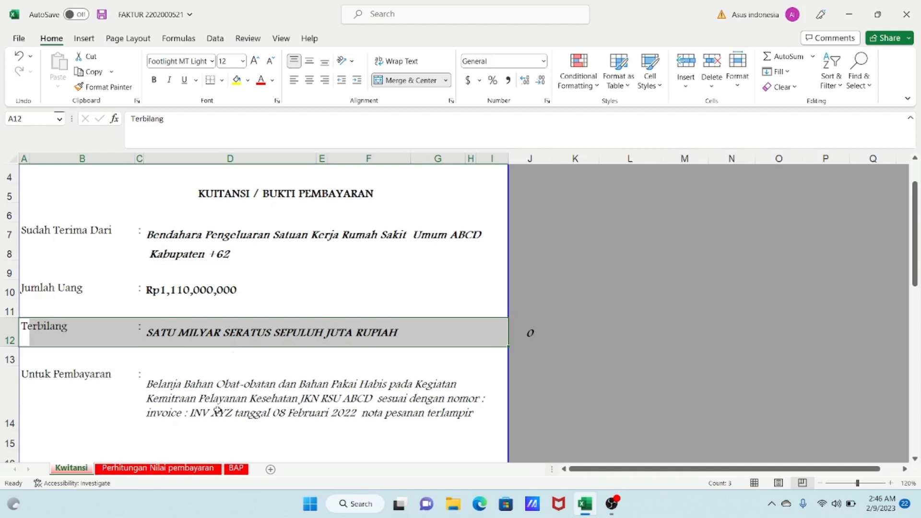
- Switch to the Perhitungan Nilai pembayaran sheet and select the harga, unit and discon header cells
{"action": "left_click", "coordinate": [174, 470]}
{"action": "scroll", "coordinate": [273, 285], "scroll_direction": "down", "scroll_amount": 1}
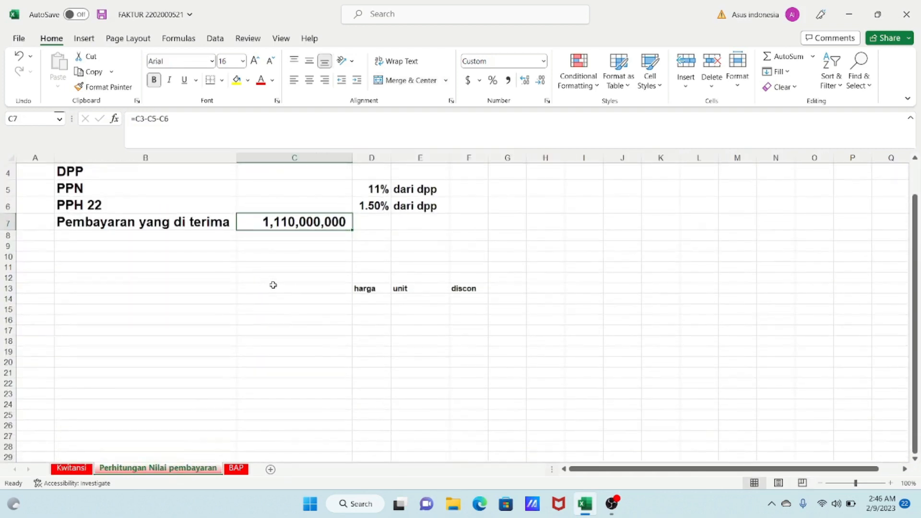
{"action": "left_click", "coordinate": [365, 289]}
{"action": "left_click_drag", "start_coordinate": [365, 289], "coordinate": [400, 290]}
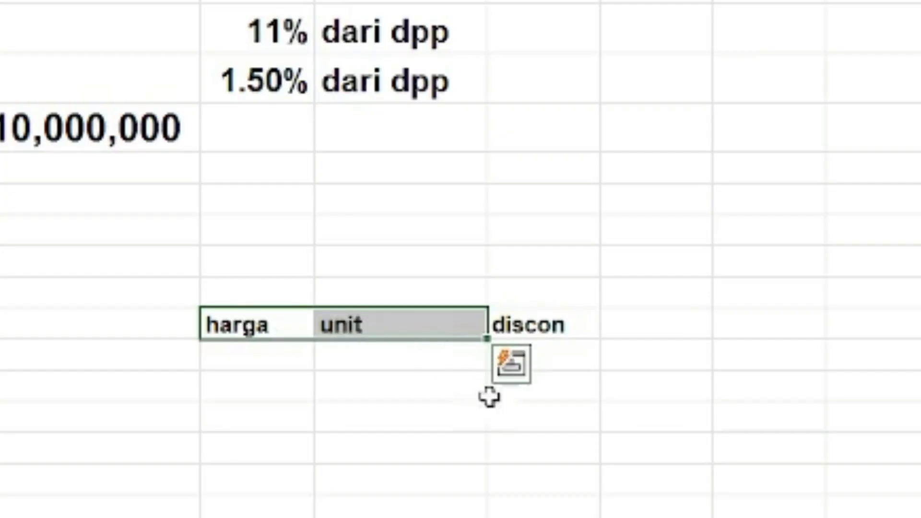
{"action": "left_click", "coordinate": [389, 434]}
{"action": "left_click_drag", "start_coordinate": [240, 324], "coordinate": [551, 325]}
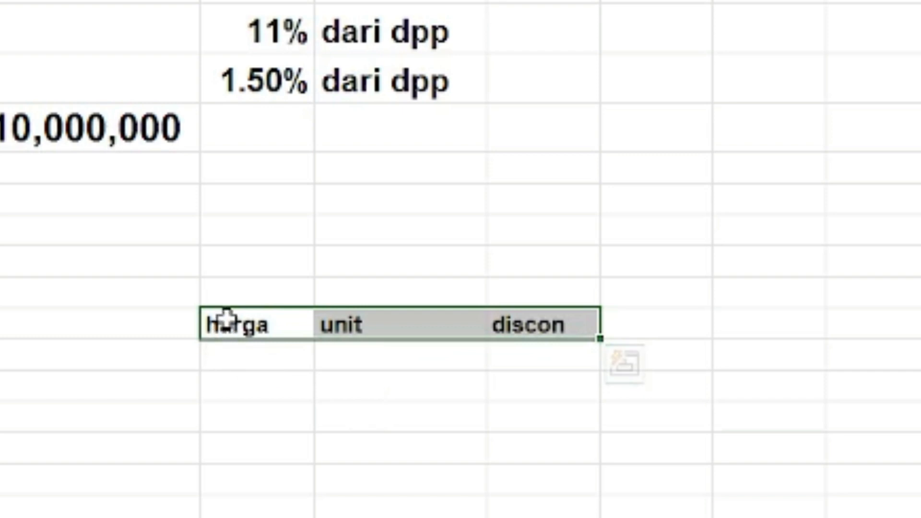
{"action": "left_click_drag", "start_coordinate": [224, 321], "coordinate": [532, 333]}
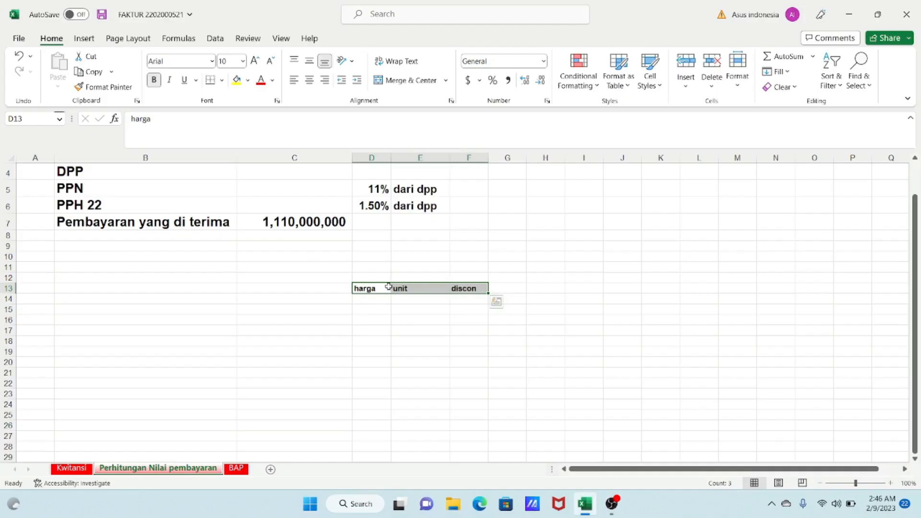
{"action": "left_click", "coordinate": [323, 472]}
{"action": "left_click_drag", "start_coordinate": [381, 294], "coordinate": [419, 291]}
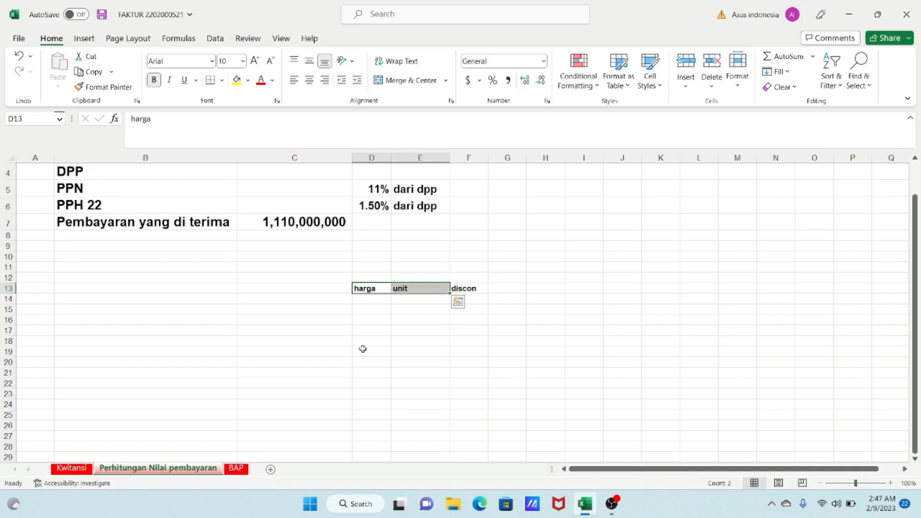
- Narrow columns C and D on the calculation sheet
{"action": "scroll", "coordinate": [424, 350], "scroll_direction": "up", "scroll_amount": 1}
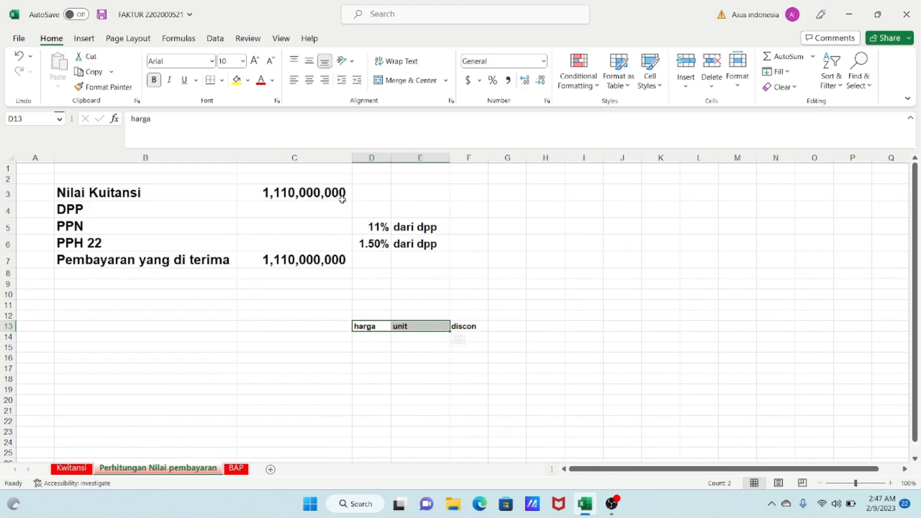
{"action": "left_click_drag", "start_coordinate": [354, 158], "coordinate": [344, 158]}
{"action": "left_click", "coordinate": [434, 247]}
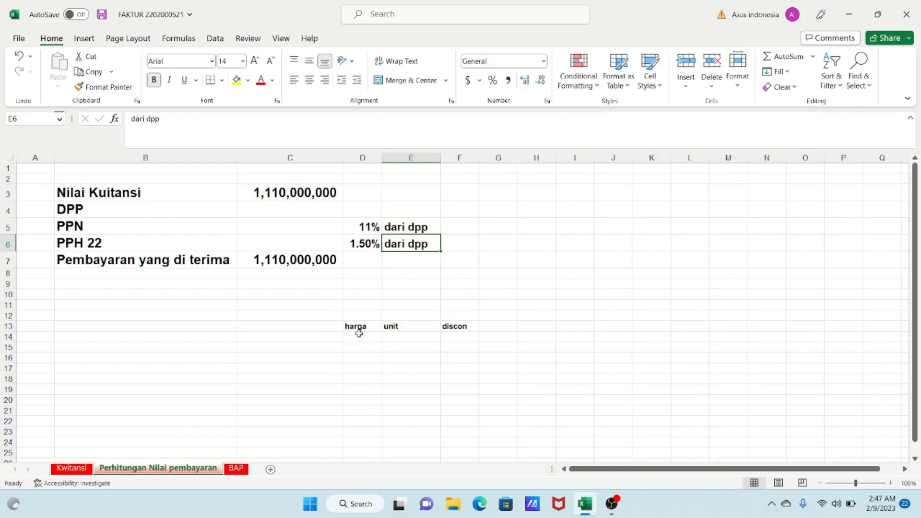
{"action": "left_click_drag", "start_coordinate": [381, 158], "coordinate": [375, 162]}
- Inspect the harga, unit and discon header cells in row 13
{"action": "left_click", "coordinate": [423, 347]}
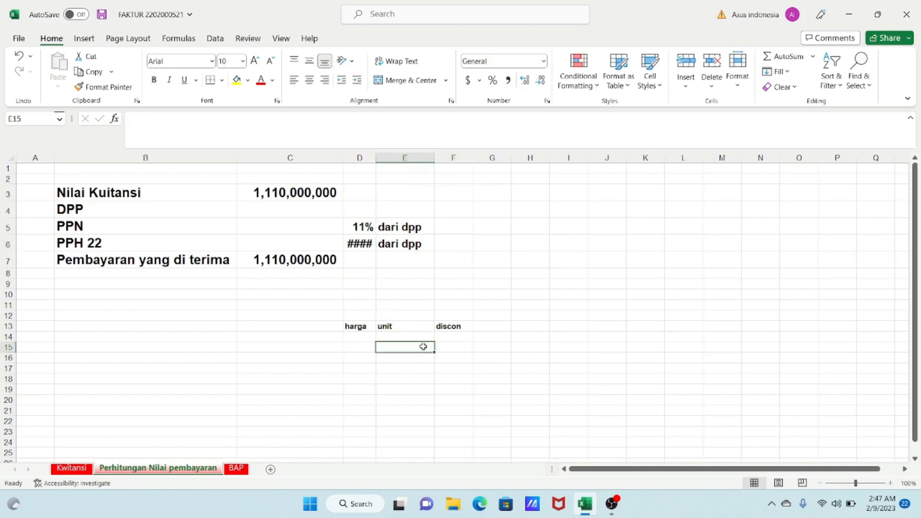
{"action": "left_click", "coordinate": [364, 326]}
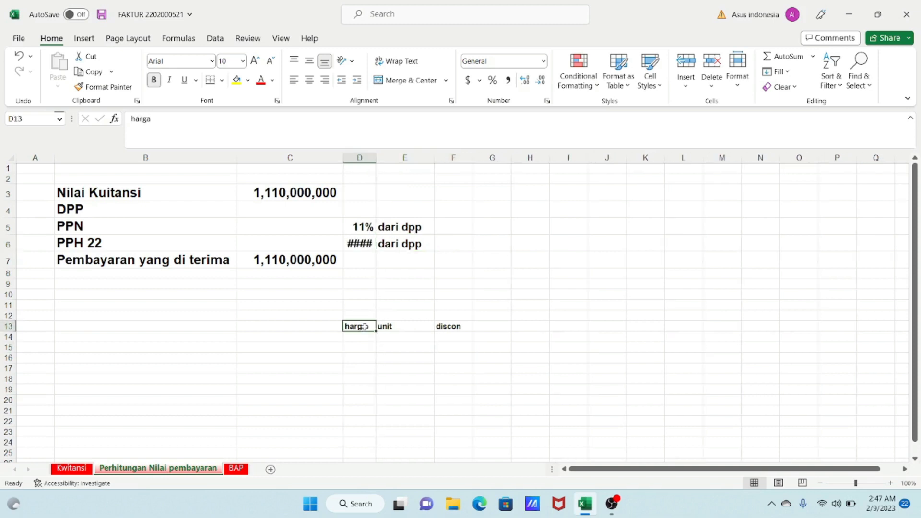
{"action": "left_click", "coordinate": [387, 326]}
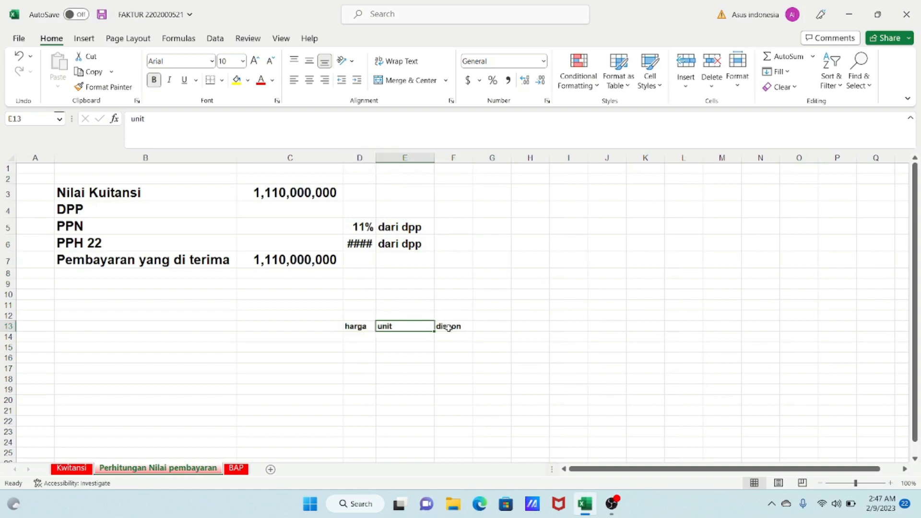
{"action": "left_click", "coordinate": [448, 327]}
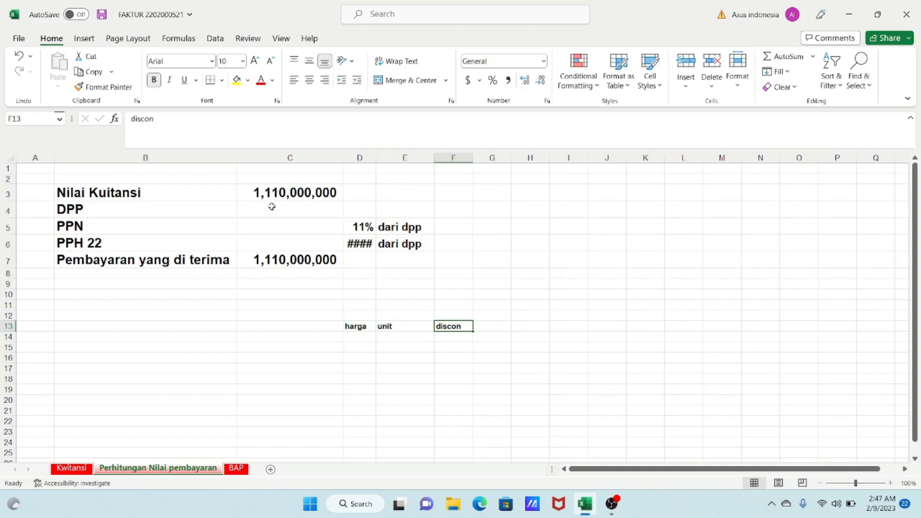
- Return to the Kwitansi sheet and examine the Jumlah Uang amount cell, its formula and the receipt text
{"action": "left_click", "coordinate": [70, 468]}
{"action": "left_click", "coordinate": [174, 289]}
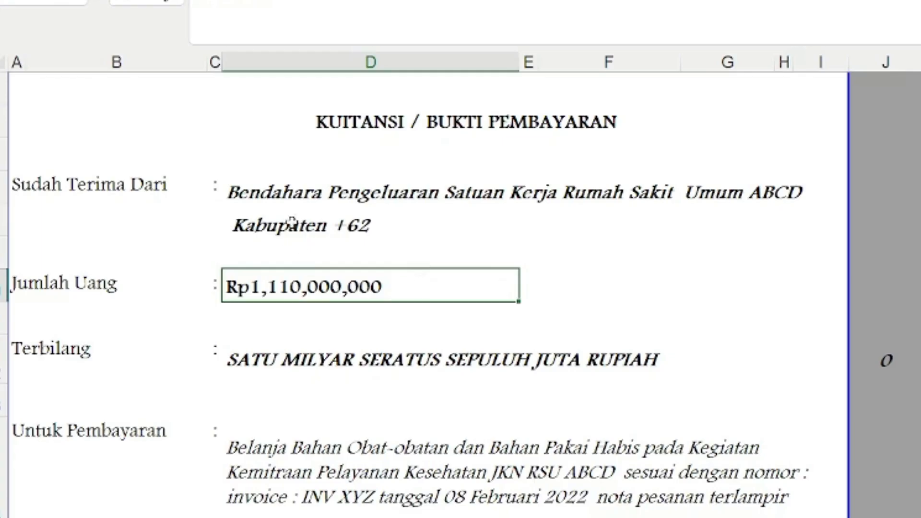
{"action": "scroll", "coordinate": [165, 134], "scroll_direction": "up", "scroll_amount": 1}
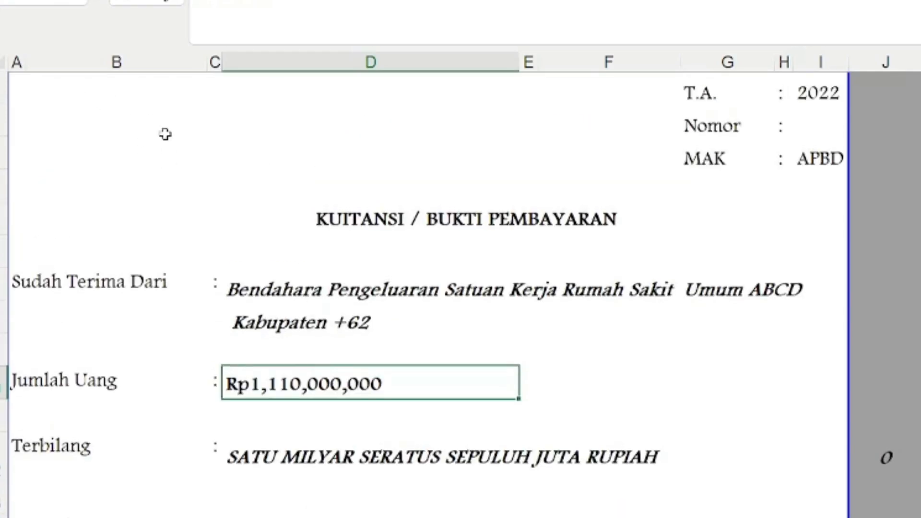
{"action": "scroll", "coordinate": [215, 149], "scroll_direction": "down", "scroll_amount": 5}
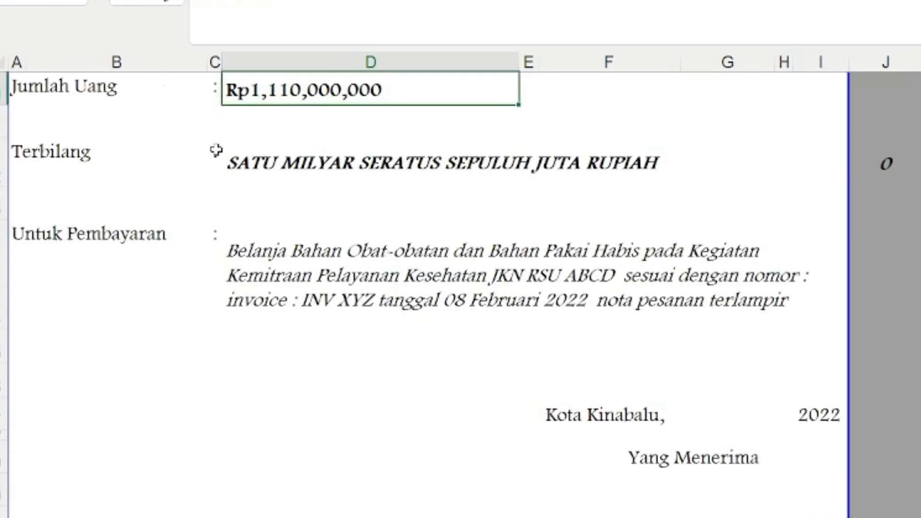
{"action": "scroll", "coordinate": [216, 149], "scroll_direction": "up", "scroll_amount": 2}
{"action": "scroll", "coordinate": [217, 149], "scroll_direction": "down", "scroll_amount": 2}
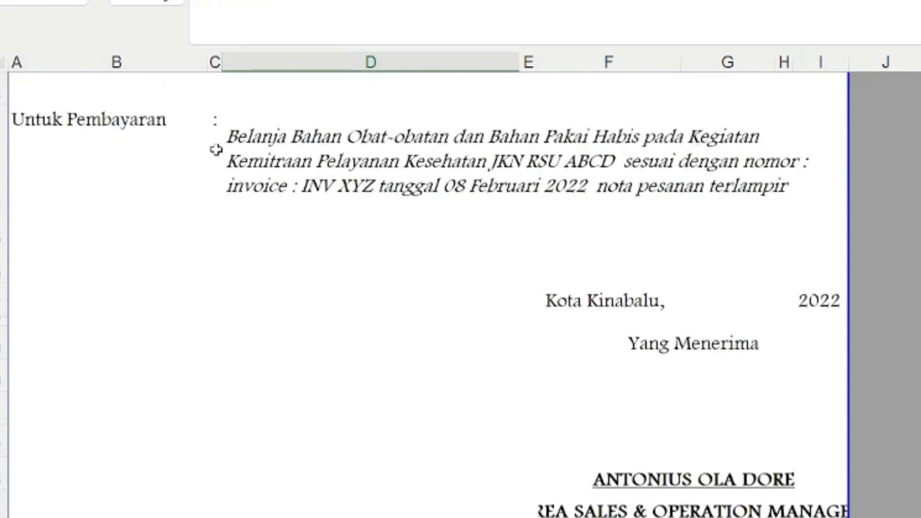
{"action": "scroll", "coordinate": [216, 149], "scroll_direction": "up", "scroll_amount": 2}
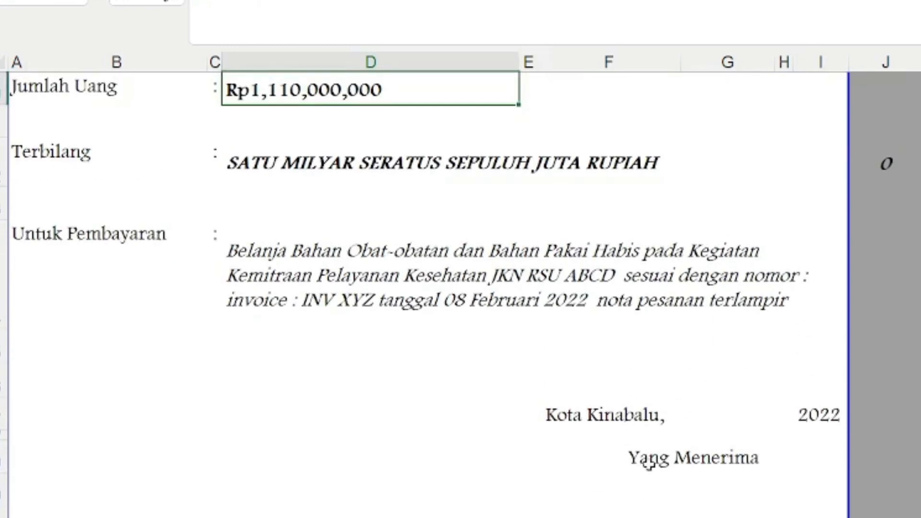
{"action": "scroll", "coordinate": [651, 463], "scroll_direction": "down", "scroll_amount": 3}
{"action": "scroll", "coordinate": [651, 463], "scroll_direction": "up", "scroll_amount": 3}
{"action": "scroll", "coordinate": [652, 463], "scroll_direction": "down", "scroll_amount": 3}
{"action": "scroll", "coordinate": [652, 462], "scroll_direction": "up", "scroll_amount": 3}
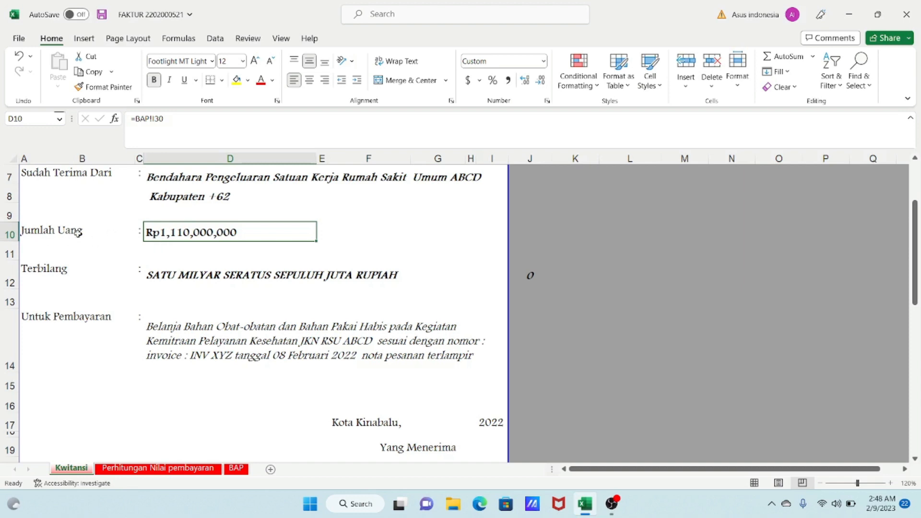
{"action": "left_click_drag", "start_coordinate": [65, 233], "coordinate": [465, 237]}
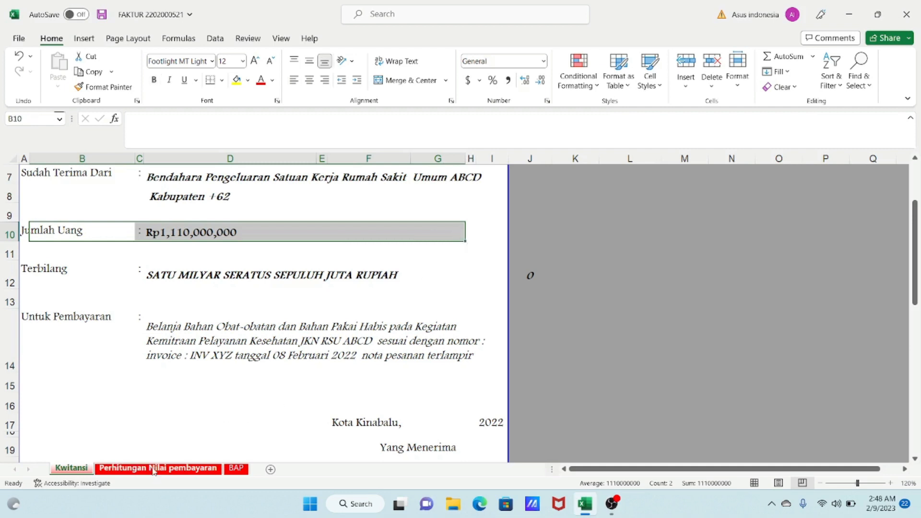
- Open the BAP sheet and inspect the Mefenamic Acid row's unit, volume, unit price and the Potongan cell
{"action": "left_click", "coordinate": [235, 469]}
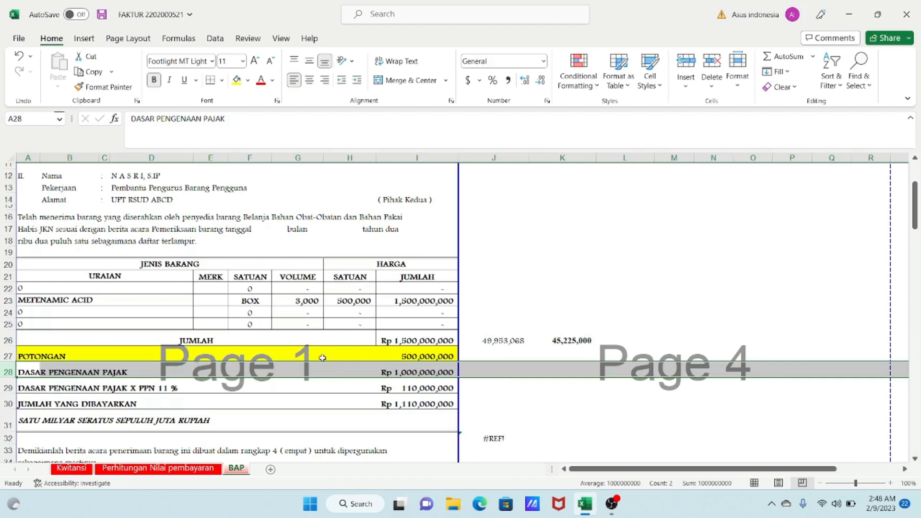
{"action": "scroll", "coordinate": [322, 358], "scroll_direction": "down", "scroll_amount": 1}
{"action": "scroll", "coordinate": [331, 370], "scroll_direction": "up", "scroll_amount": 1}
{"action": "left_click", "coordinate": [405, 300]}
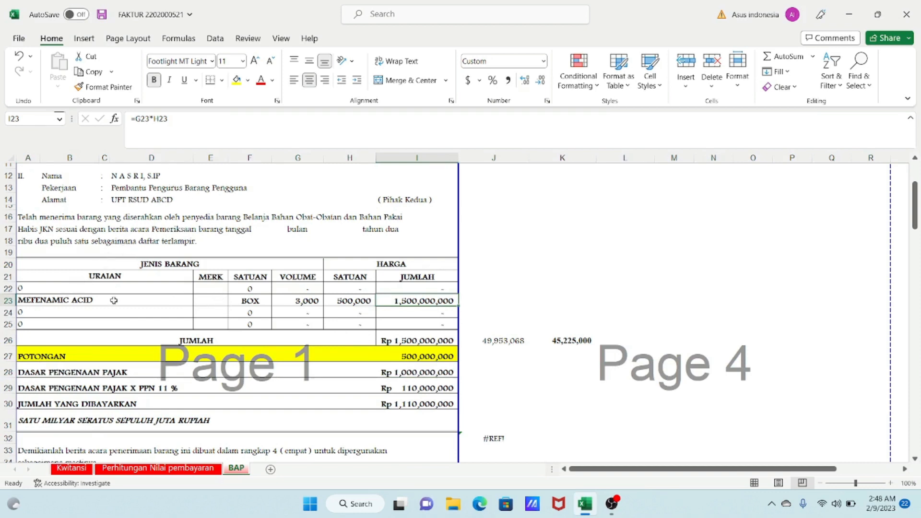
{"action": "left_click_drag", "start_coordinate": [114, 300], "coordinate": [251, 300]}
{"action": "left_click", "coordinate": [257, 301]}
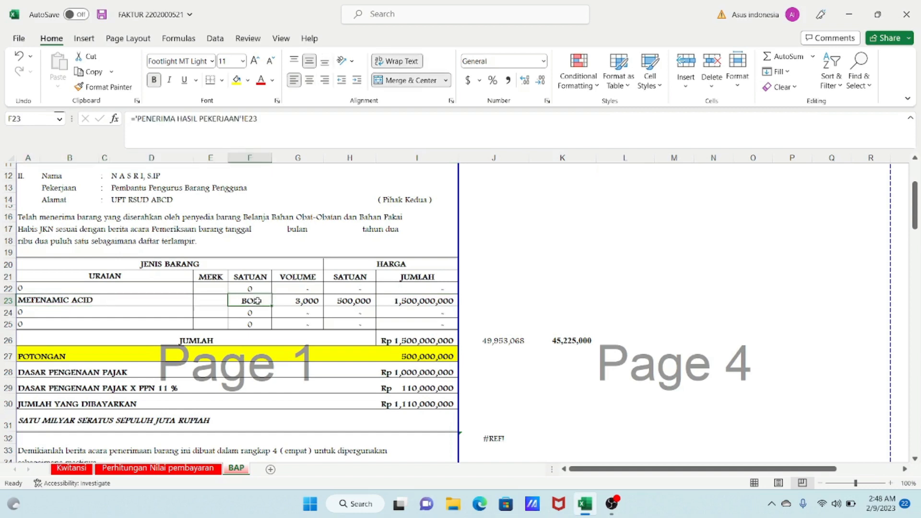
{"action": "left_click", "coordinate": [304, 302]}
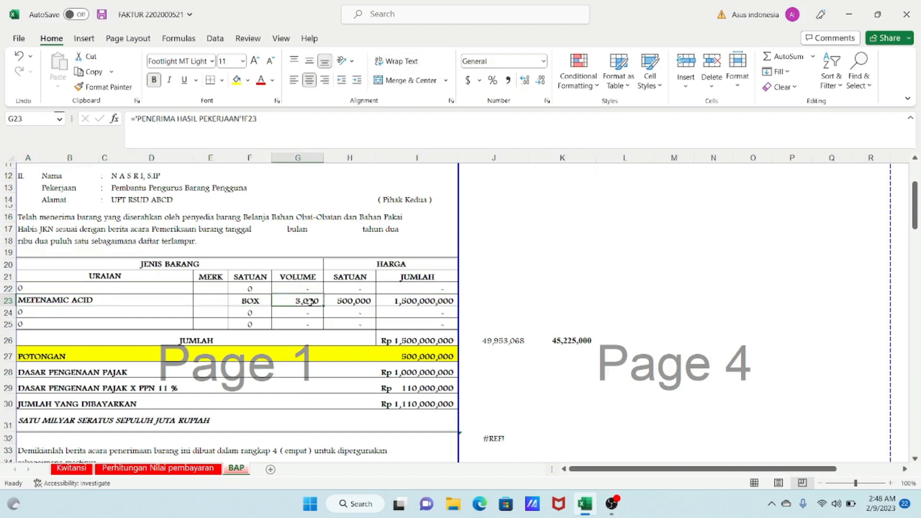
{"action": "left_click", "coordinate": [372, 302]}
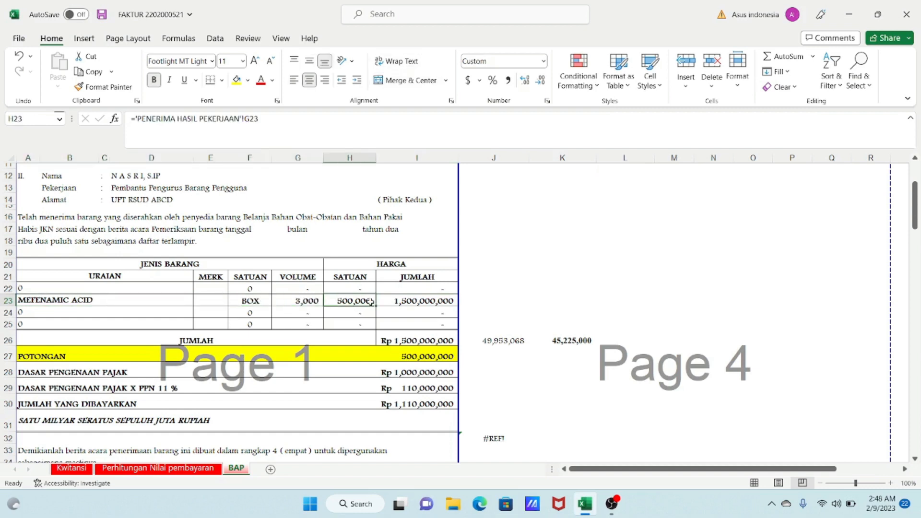
{"action": "left_click", "coordinate": [406, 357]}
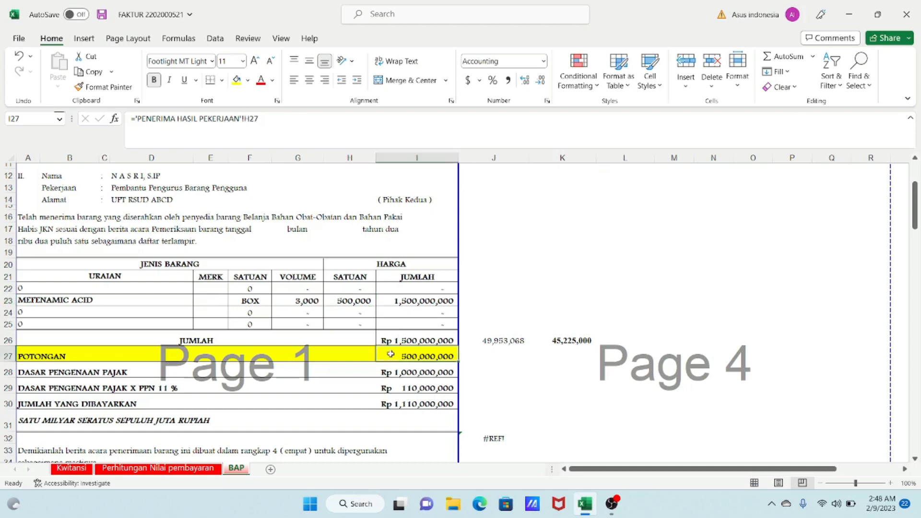
- Compare the calculation sheet's header cells with the BAP sheet's Jumlah Yang Dibayarkan total cell
{"action": "left_click", "coordinate": [170, 467]}
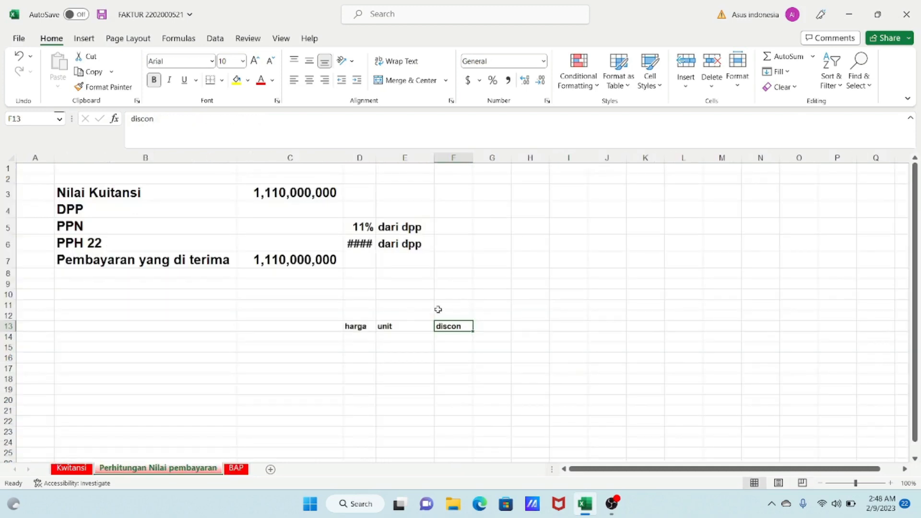
{"action": "left_click", "coordinate": [353, 325]}
{"action": "left_click", "coordinate": [397, 326]}
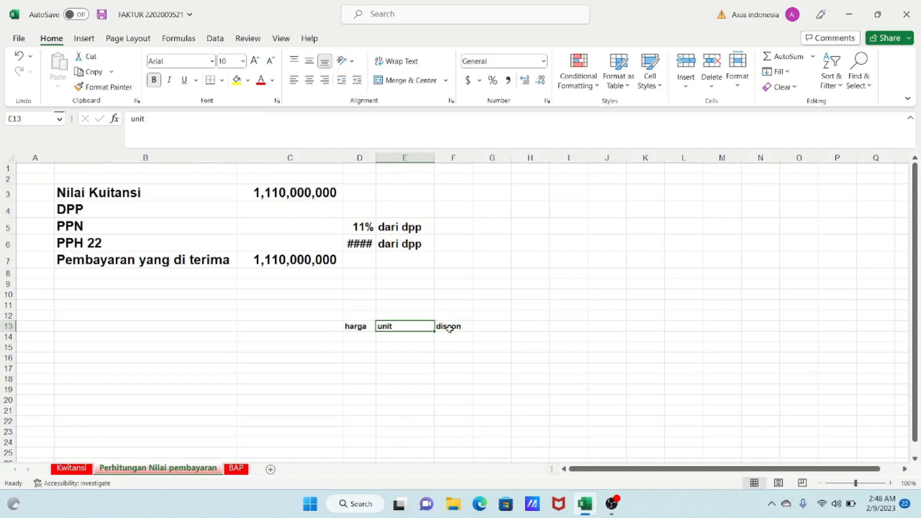
{"action": "left_click", "coordinate": [449, 328]}
{"action": "left_click", "coordinate": [236, 467]}
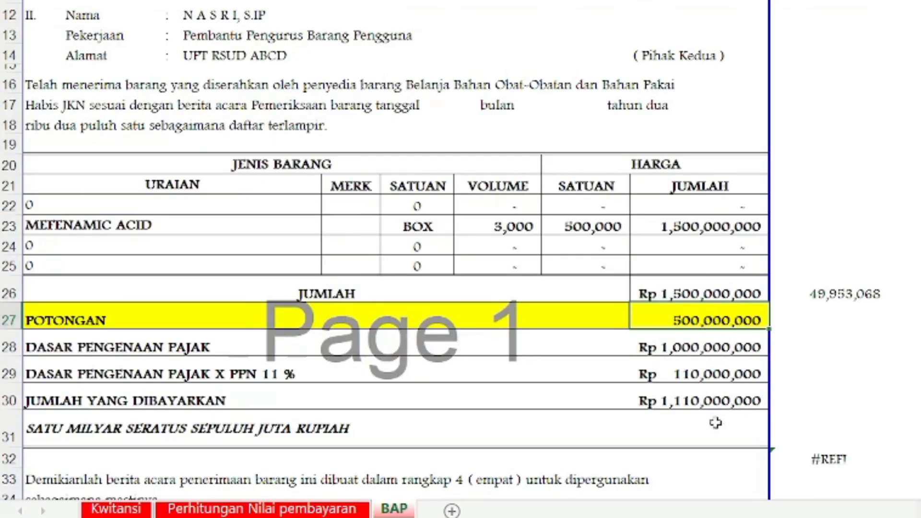
{"action": "left_click", "coordinate": [691, 405]}
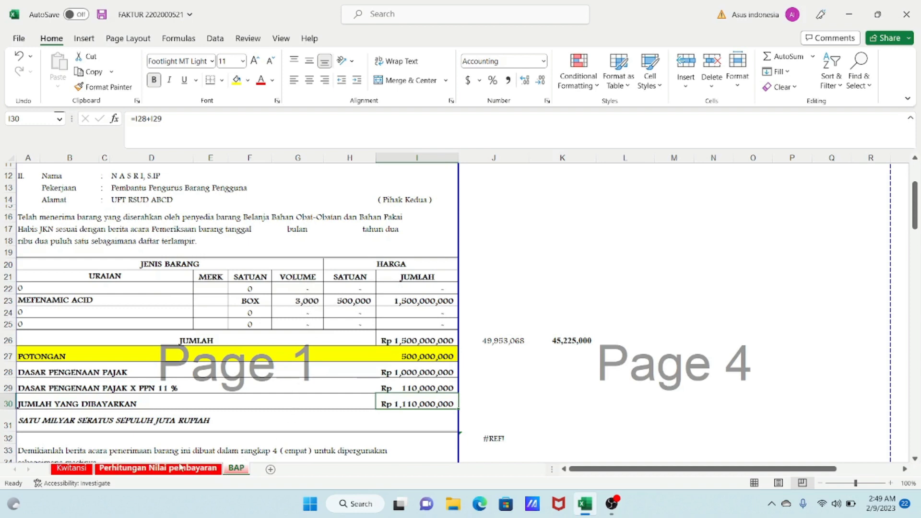
{"action": "left_click", "coordinate": [159, 467]}
{"action": "left_click", "coordinate": [396, 328]}
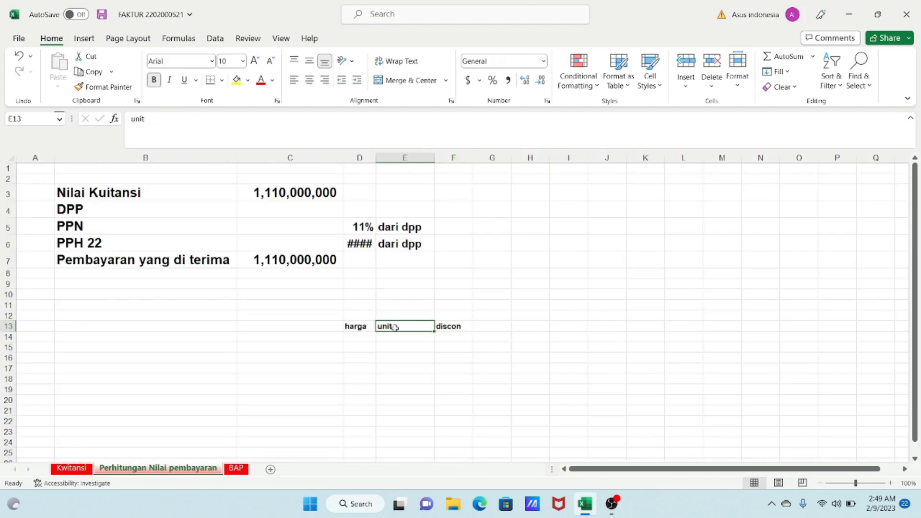
- Enter 3000 in the cell under the unit header
{"action": "left_click", "coordinate": [402, 335]}
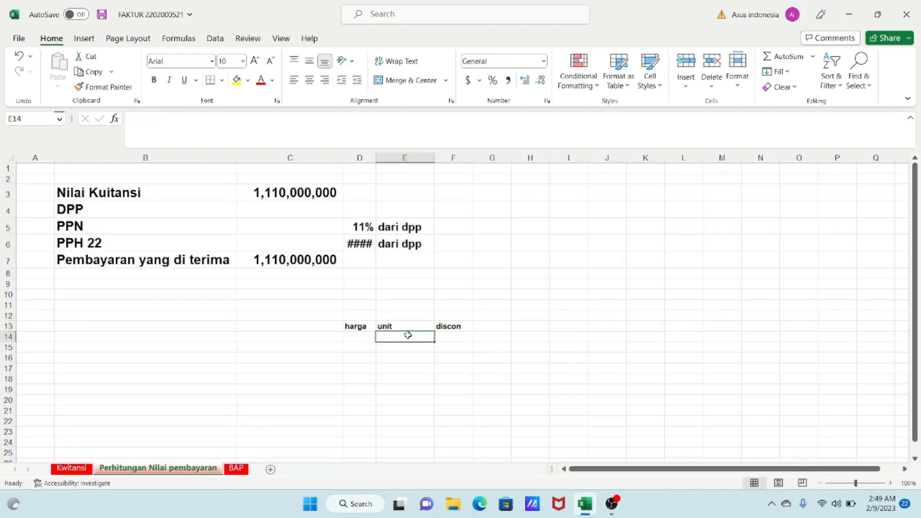
{"action": "type", "text": "3000"}
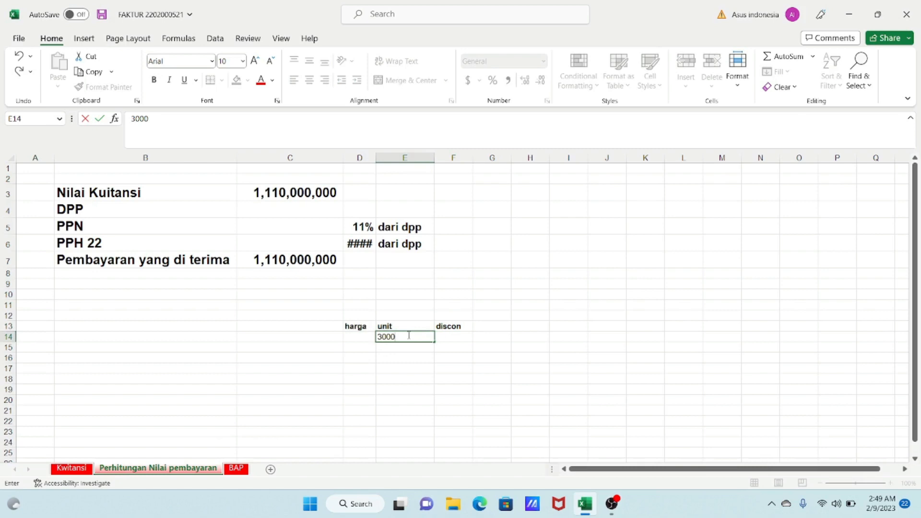
{"action": "key", "text": "Tab"}
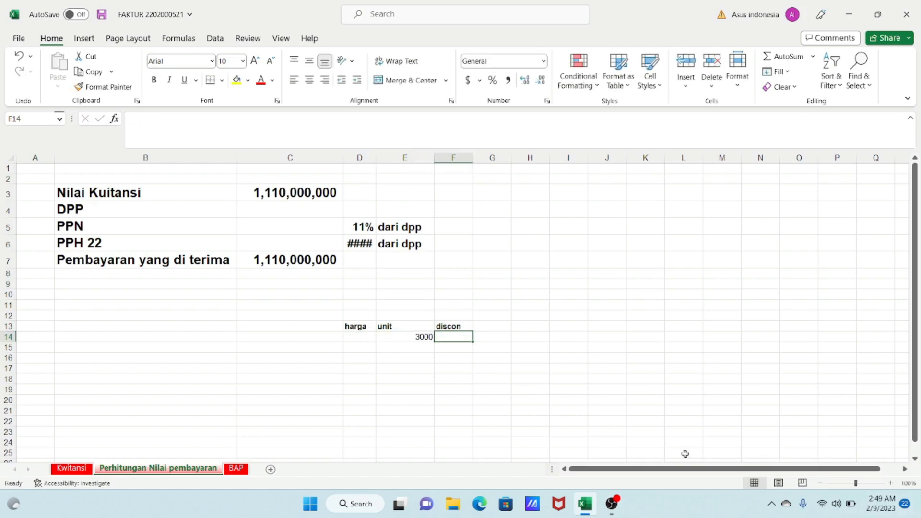
- Check the BAP sheet's unit price, then enter 500000 in the cell under the harga header
{"action": "left_click", "coordinate": [236, 468]}
{"action": "left_click", "coordinate": [349, 298]}
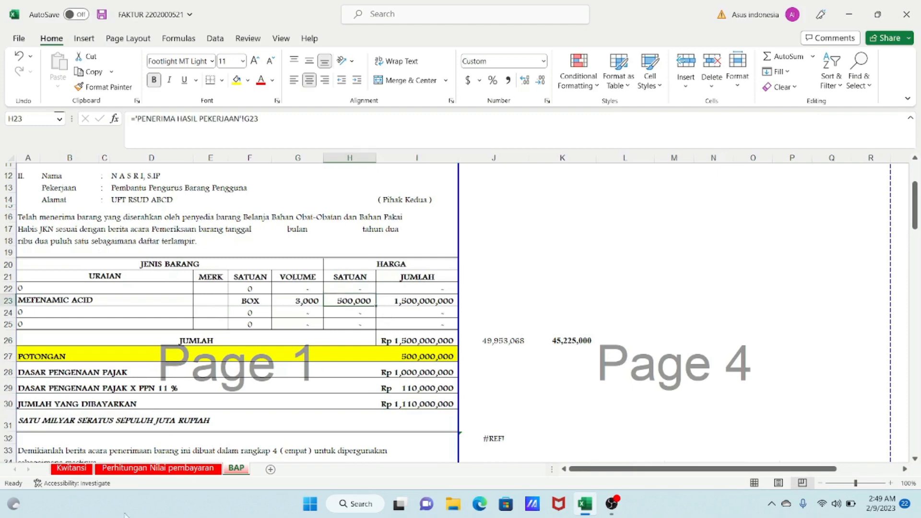
{"action": "left_click", "coordinate": [134, 462]}
{"action": "left_click", "coordinate": [135, 468]}
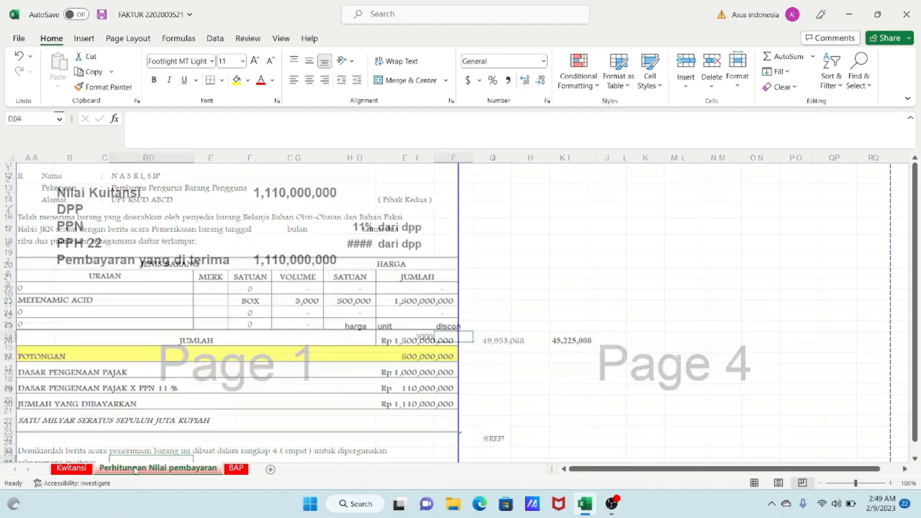
{"action": "left_click", "coordinate": [355, 338]}
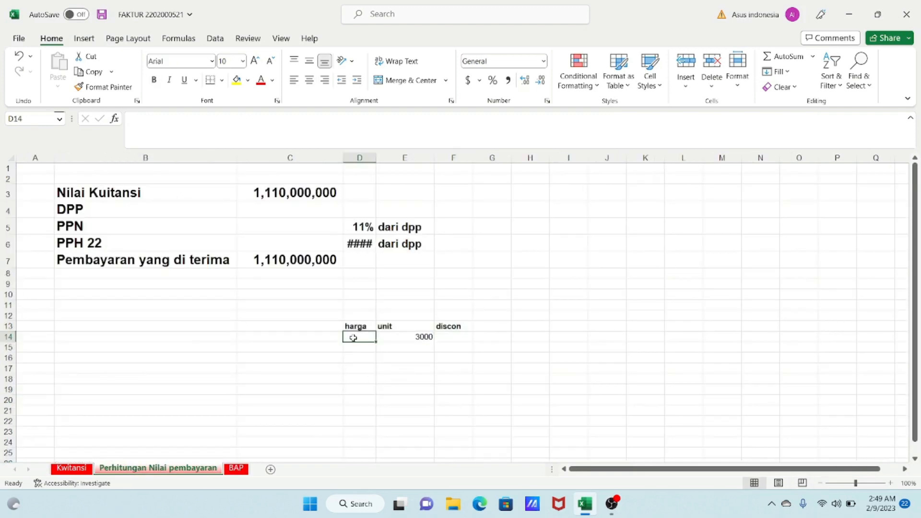
{"action": "type", "text": "50000"}
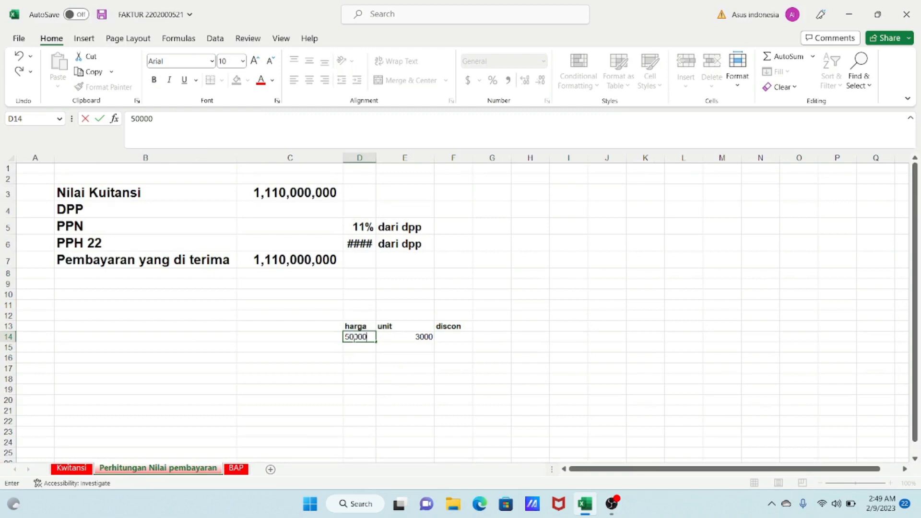
{"action": "key", "text": "Tab"}
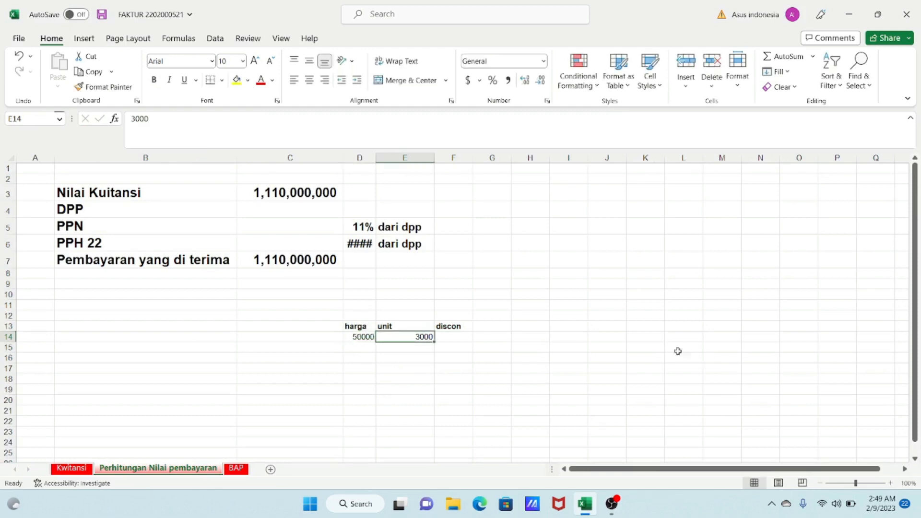
{"action": "left_click", "coordinate": [353, 338]}
{"action": "left_click", "coordinate": [163, 123]}
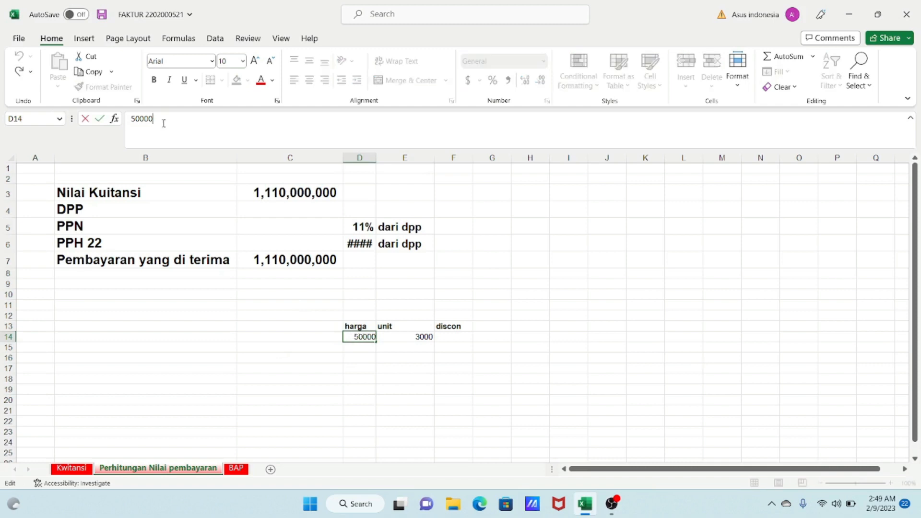
{"action": "type", "text": "0"}
{"action": "key", "text": "Tab"}
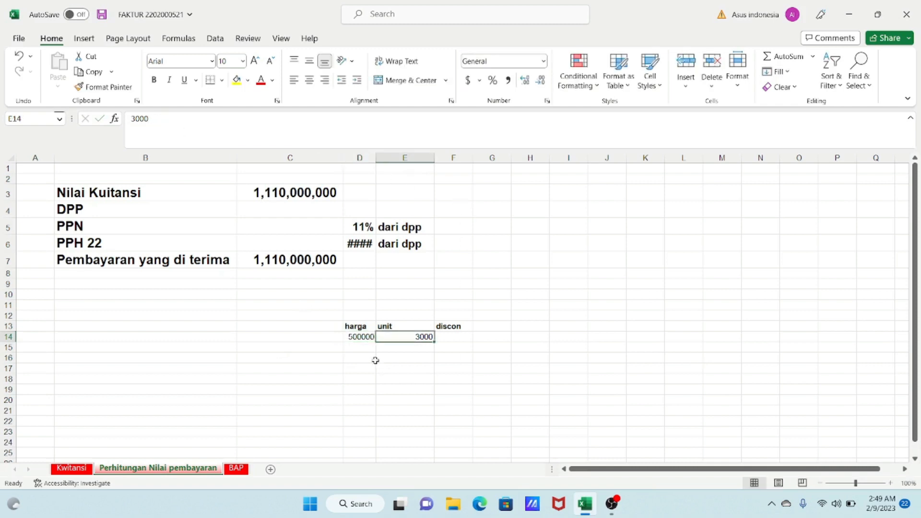
- Enter 5000000 in the cell under the discon header
{"action": "left_click", "coordinate": [458, 337]}
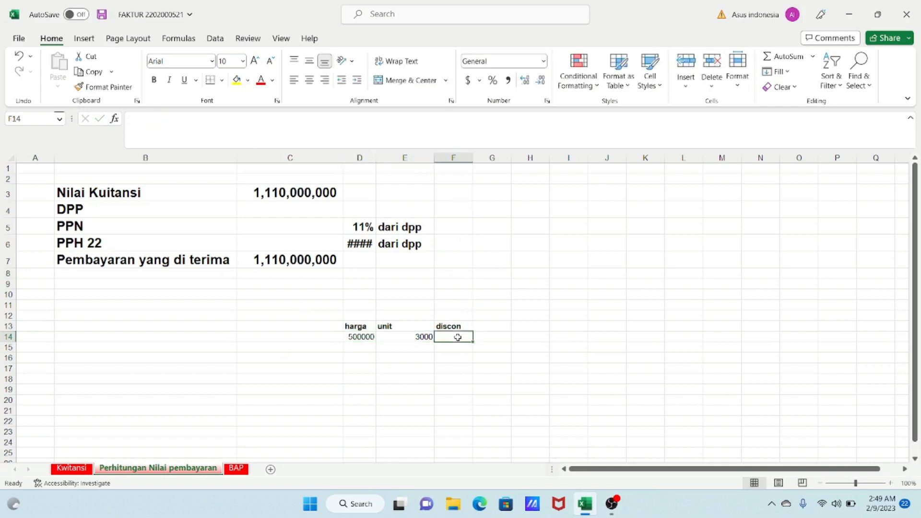
{"action": "type", "text": "50000"}
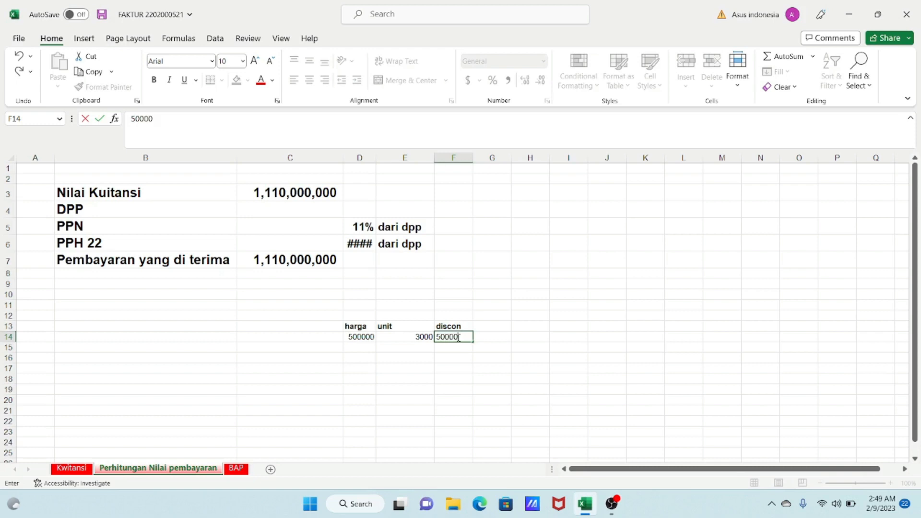
{"action": "type", "text": "00"}
{"action": "key", "text": "Tab"}
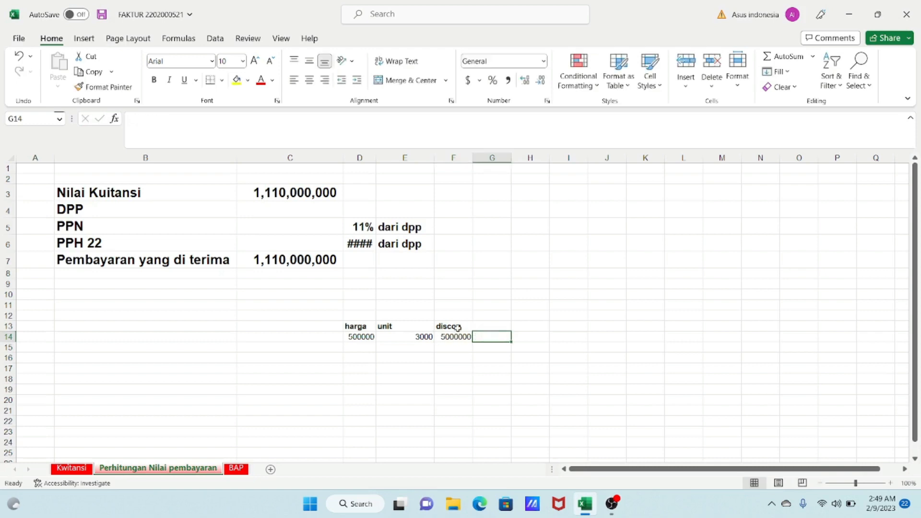
- Review the BAP sheet's volume, unit price, Jumlah, Potongan and Dasar Pengenaan Pajak cells
{"action": "left_click", "coordinate": [242, 468]}
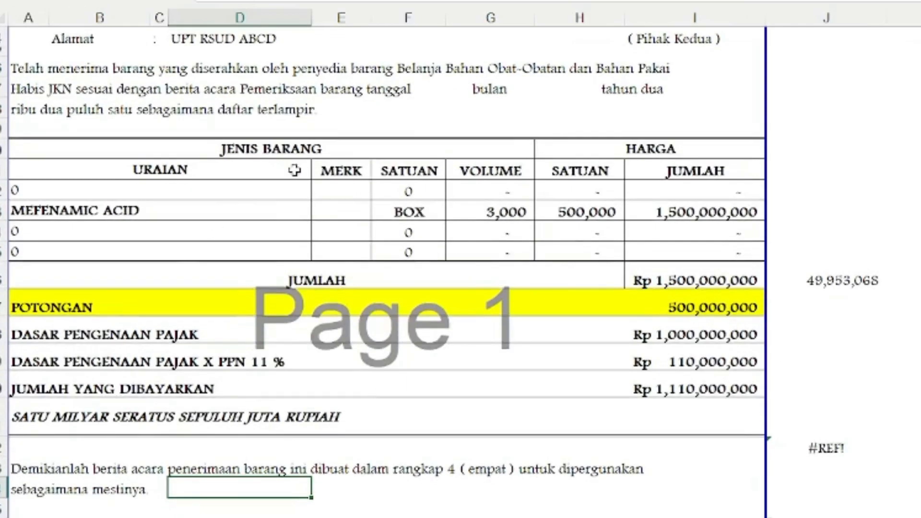
{"action": "left_click", "coordinate": [506, 213]}
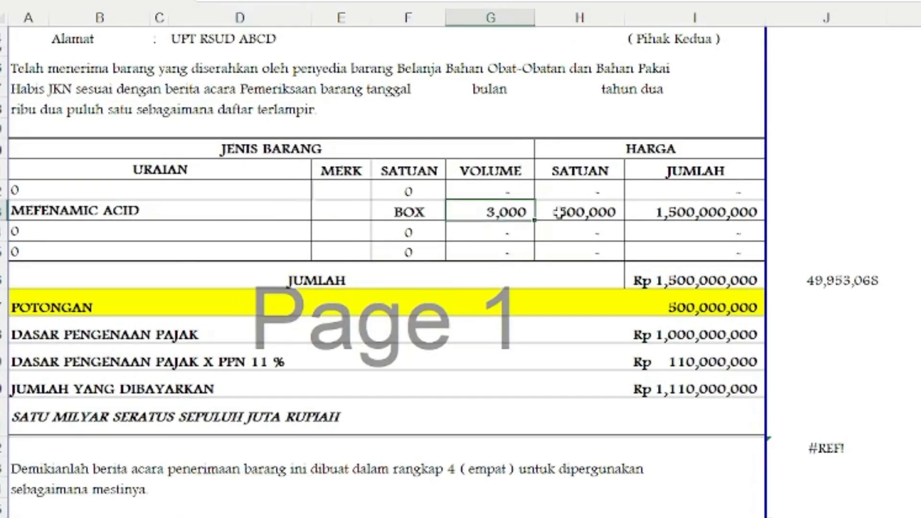
{"action": "left_click", "coordinate": [596, 220]}
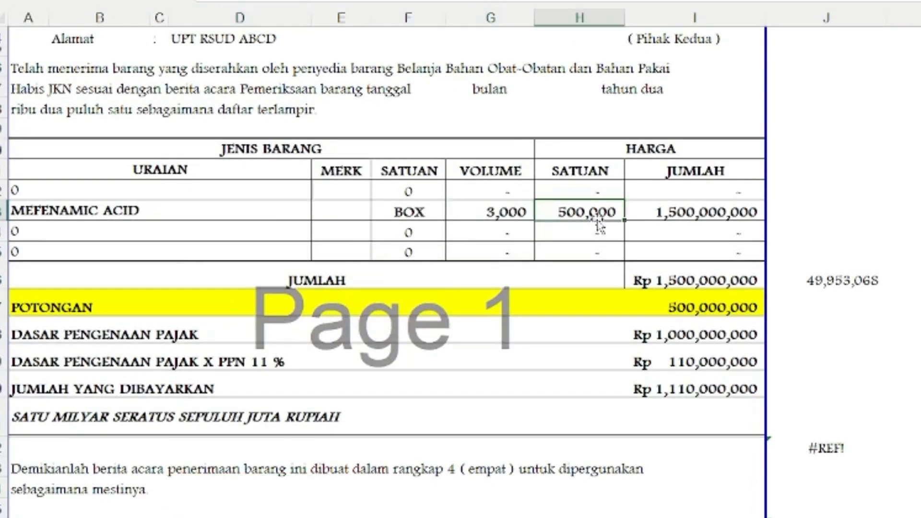
{"action": "left_click", "coordinate": [703, 216]}
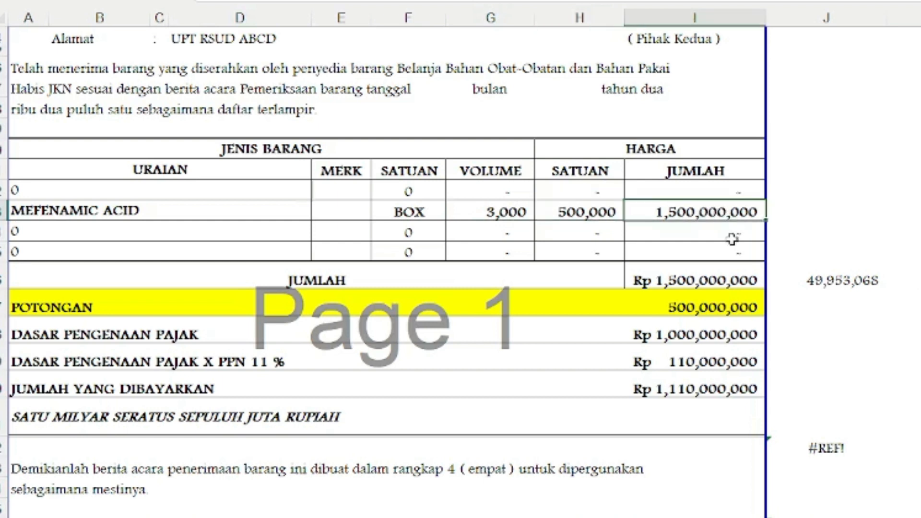
{"action": "left_click", "coordinate": [663, 280]}
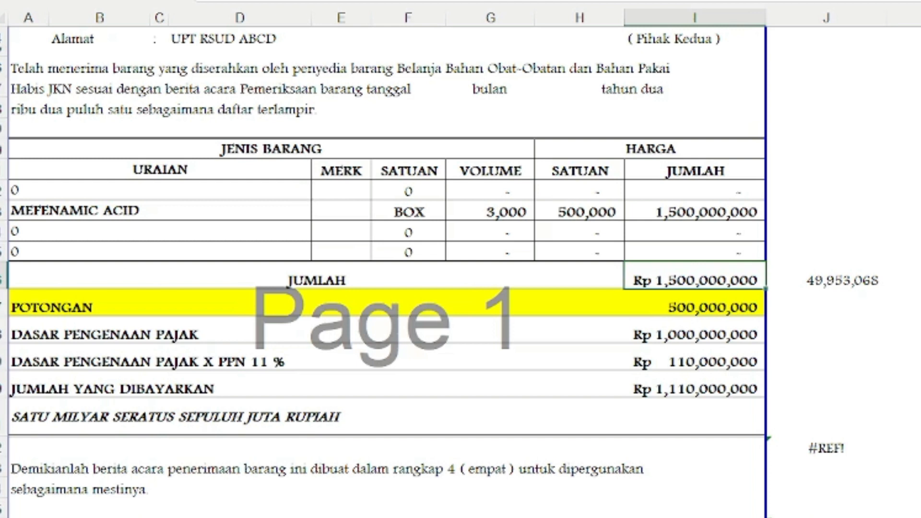
{"action": "left_click", "coordinate": [720, 305]}
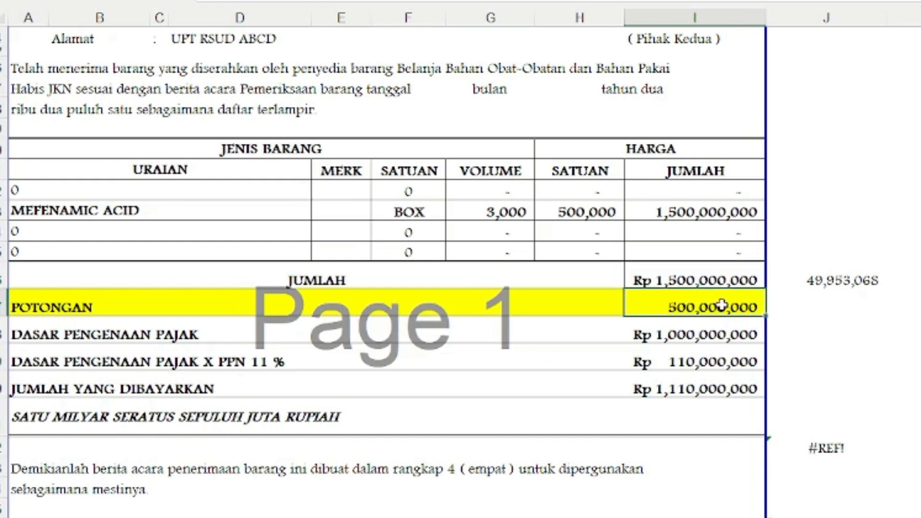
{"action": "left_click", "coordinate": [4, 331]}
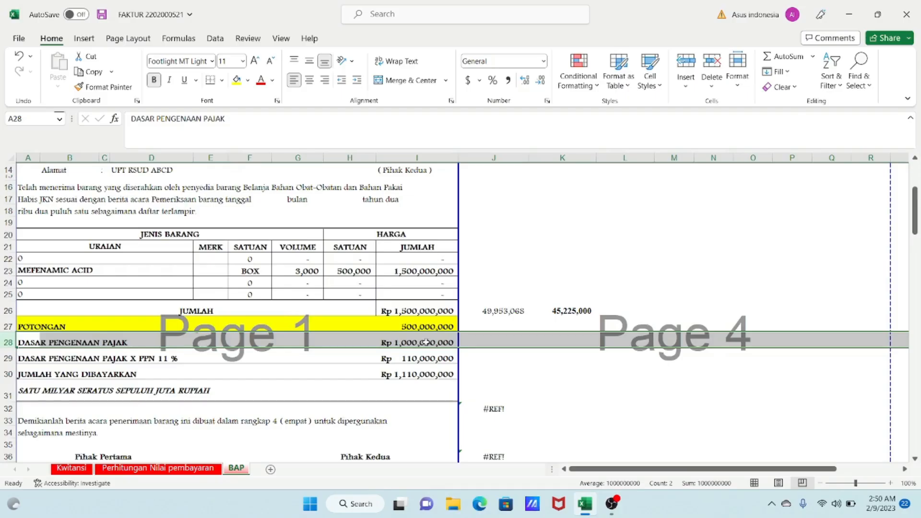
{"action": "left_click", "coordinate": [426, 342]}
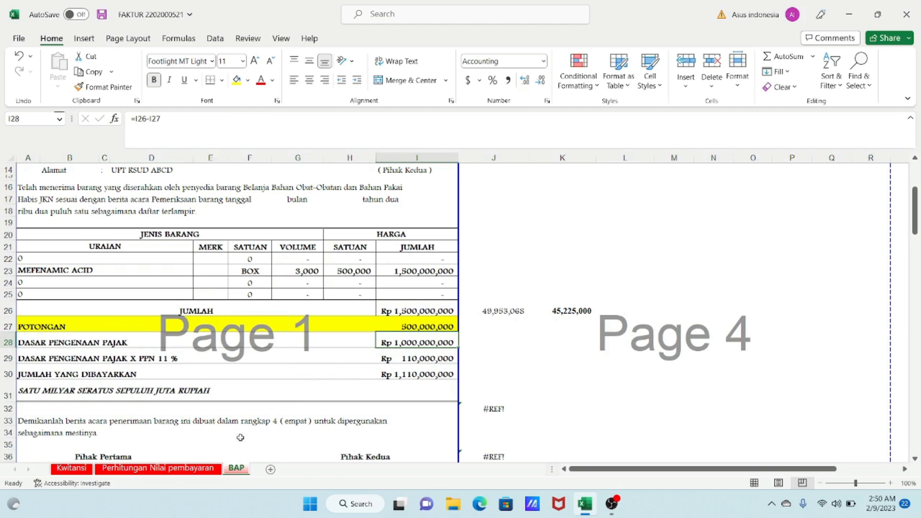
{"action": "left_click", "coordinate": [180, 469]}
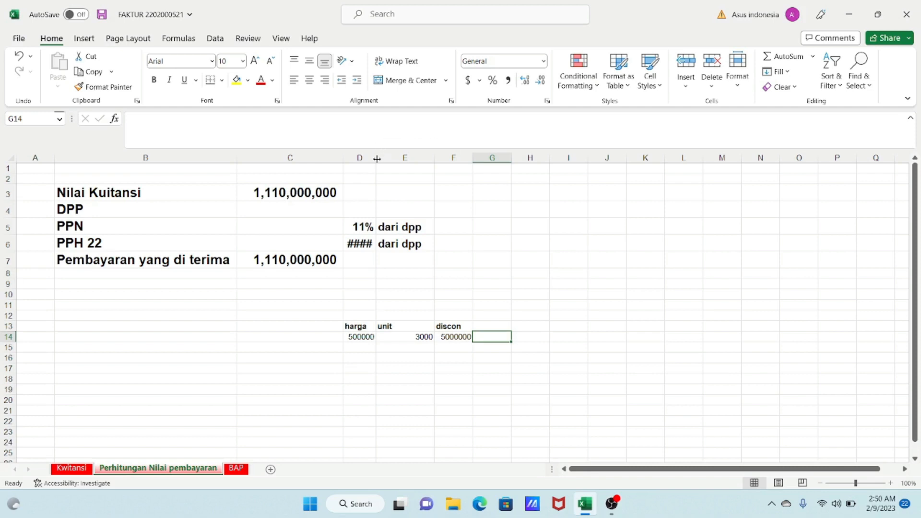
- Enter a DPP formula that divides the Nilai Kuitansi amount by 1.11
{"action": "left_click", "coordinate": [369, 223]}
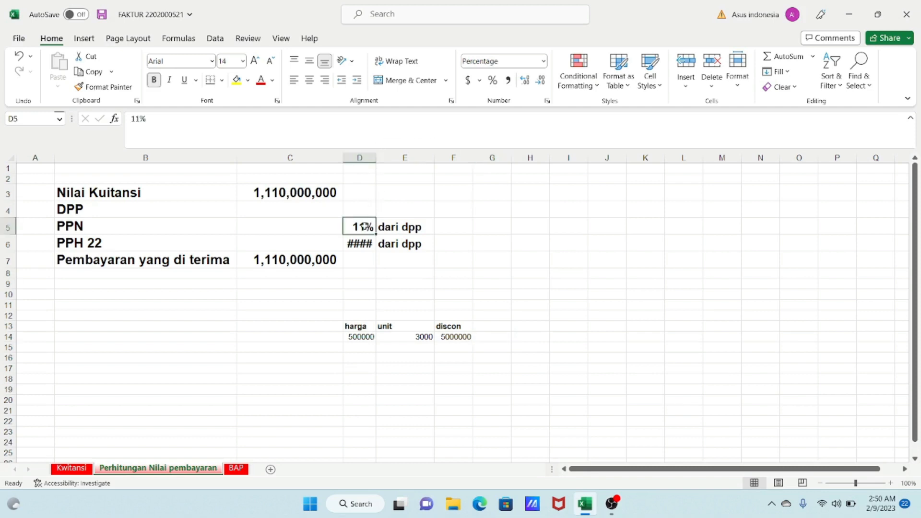
{"action": "left_click", "coordinate": [291, 211]}
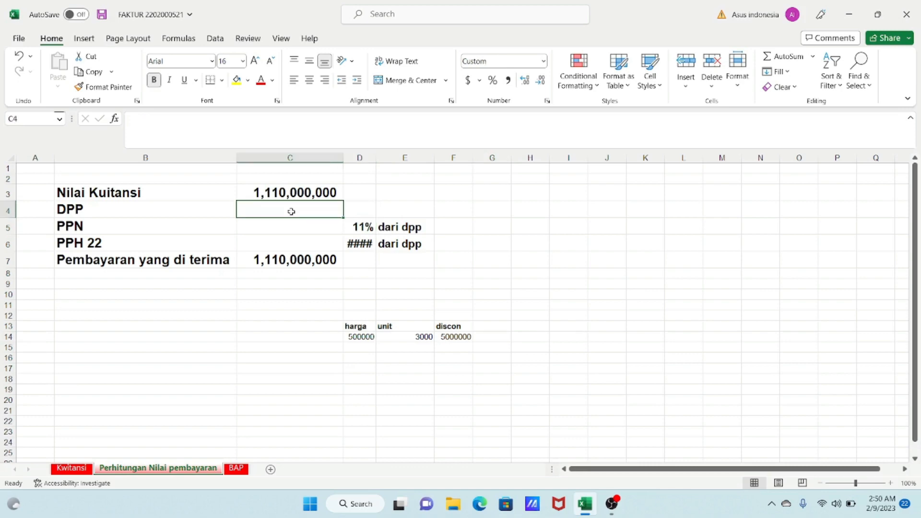
{"action": "type", "text": "="}
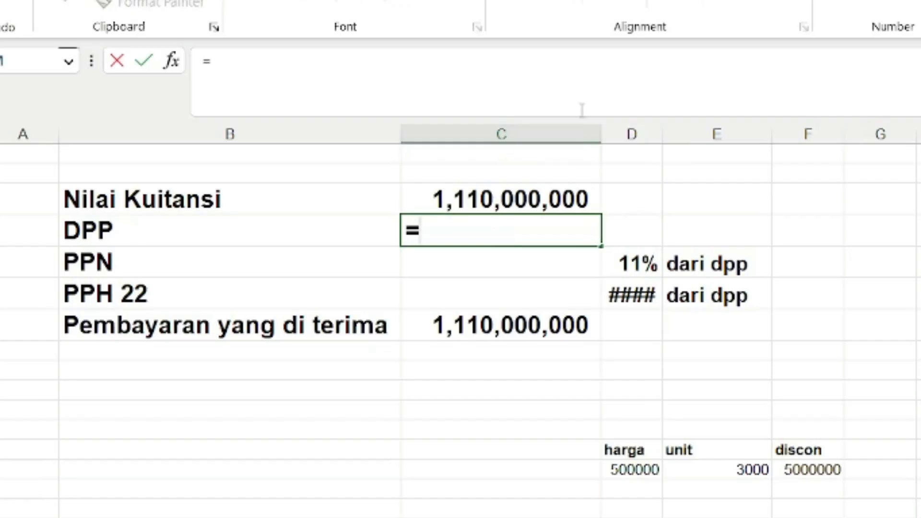
{"action": "left_click", "coordinate": [499, 174]}
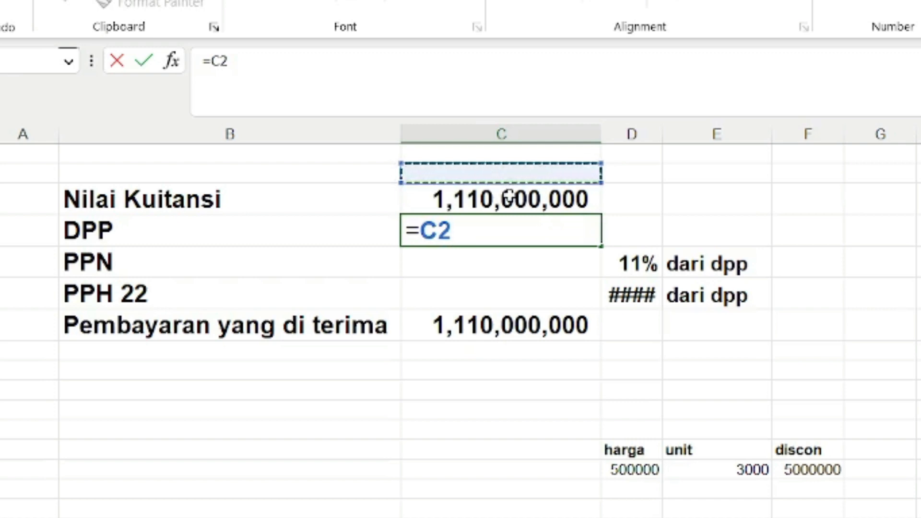
{"action": "left_click", "coordinate": [519, 195]}
{"action": "type", "text": "/"}
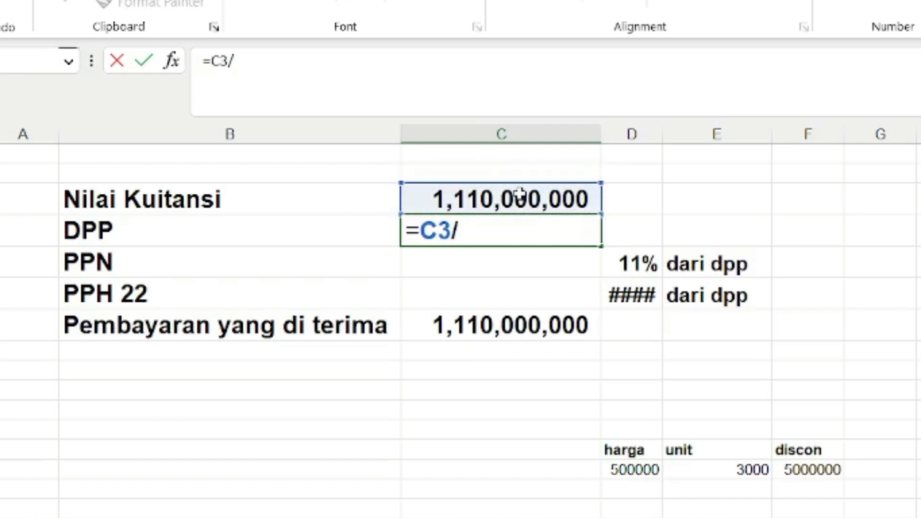
{"action": "type", "text": "1.11"}
{"action": "key", "text": "Tab"}
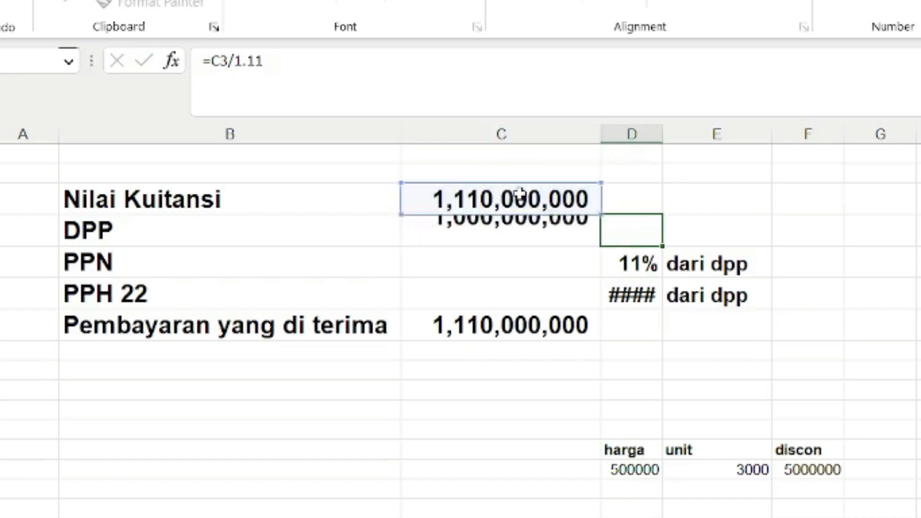
{"action": "left_click", "coordinate": [518, 221]}
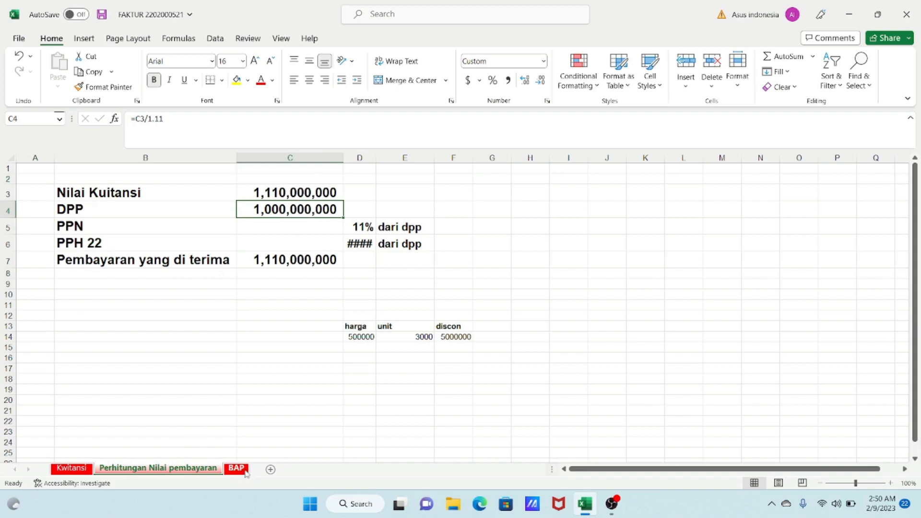
- Compare the BAP sheet's Dasar Pengenaan Pajak cell and formula with the calculation sheet's DPP cell
{"action": "left_click", "coordinate": [236, 468]}
{"action": "left_click", "coordinate": [426, 328]}
{"action": "left_click", "coordinate": [413, 344]}
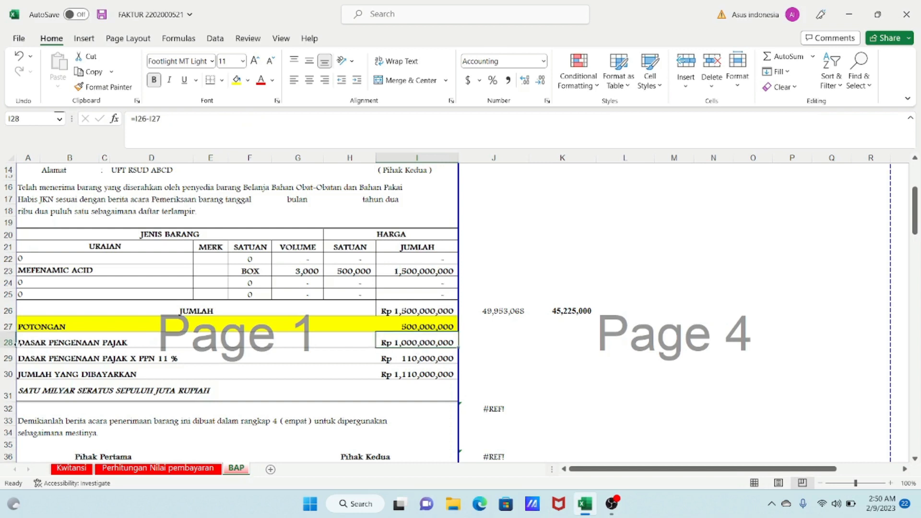
{"action": "left_click", "coordinate": [8, 341]}
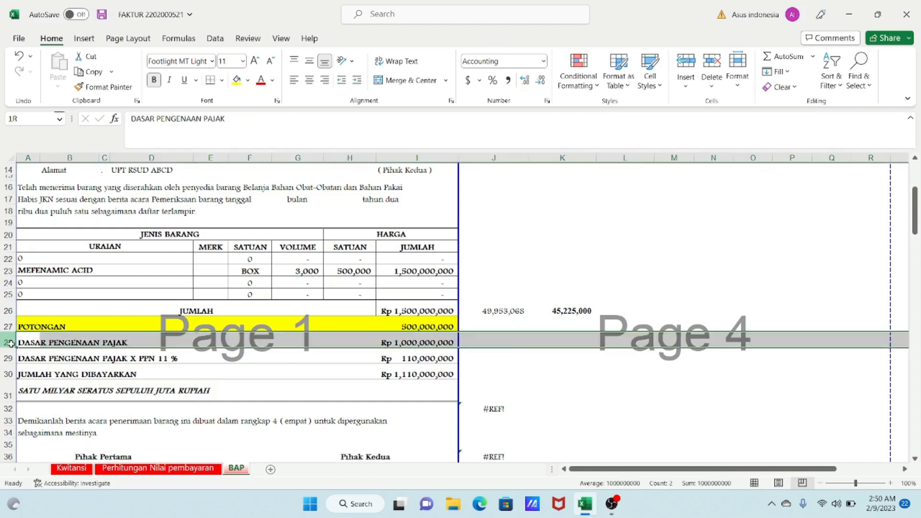
{"action": "left_click", "coordinate": [434, 343]}
{"action": "left_click", "coordinate": [547, 336]}
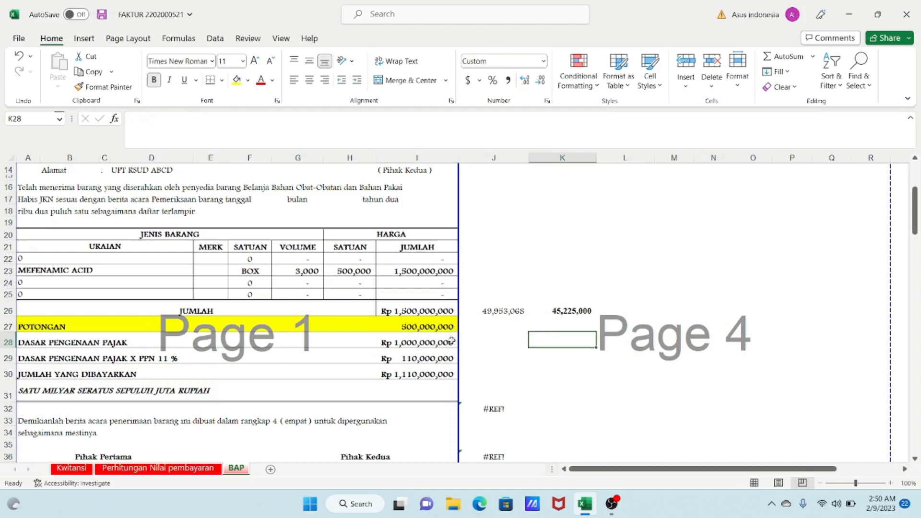
{"action": "left_click", "coordinate": [451, 342]}
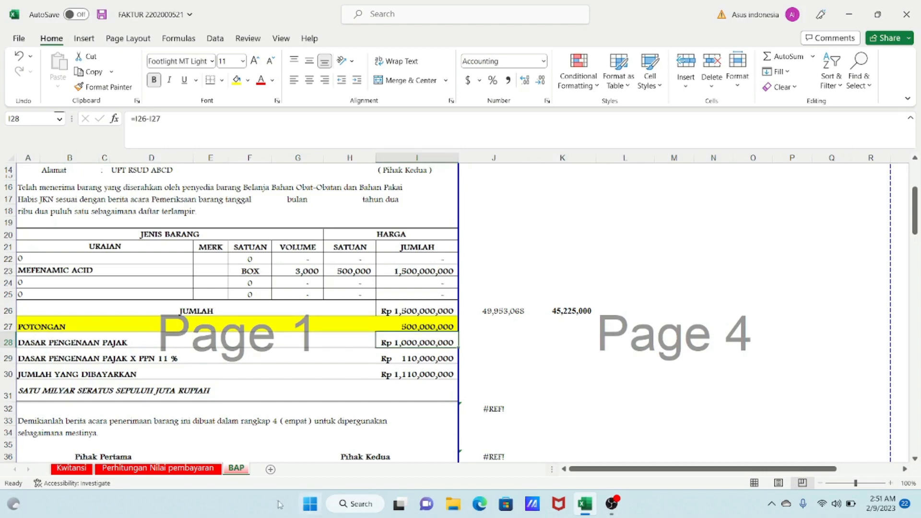
{"action": "left_click", "coordinate": [162, 468]}
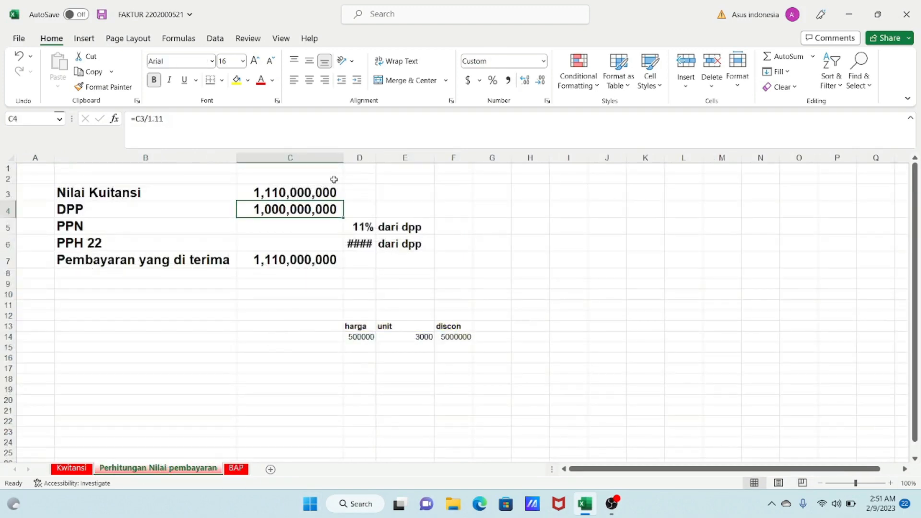
- Widen column C on the calculation sheet
{"action": "left_click_drag", "start_coordinate": [340, 155], "coordinate": [379, 155]}
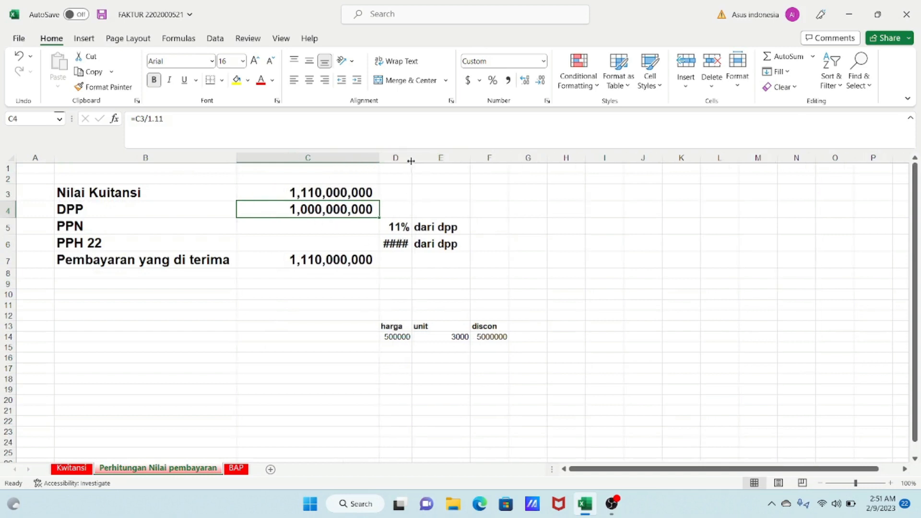
- Widen column D so the PPH 22 percentage displays fully
{"action": "left_click_drag", "start_coordinate": [411, 158], "coordinate": [422, 164]}
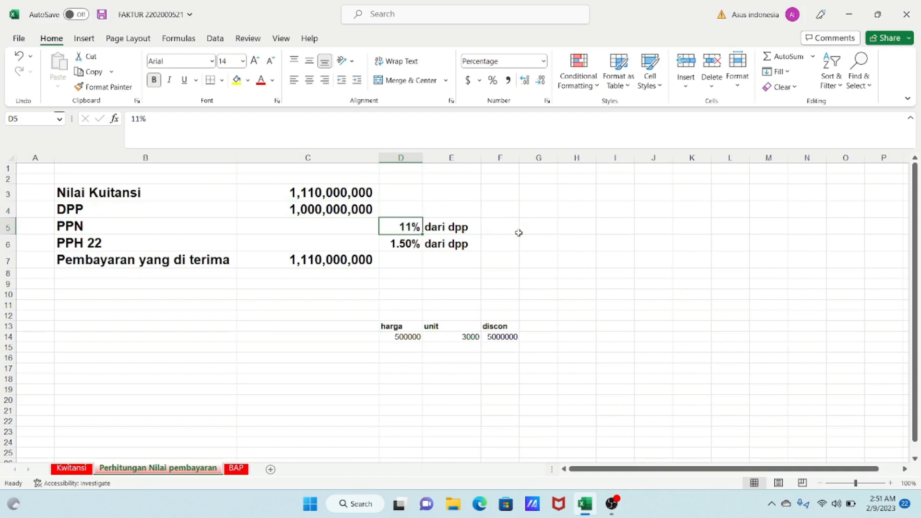
{"action": "left_click_drag", "start_coordinate": [421, 158], "coordinate": [418, 159]}
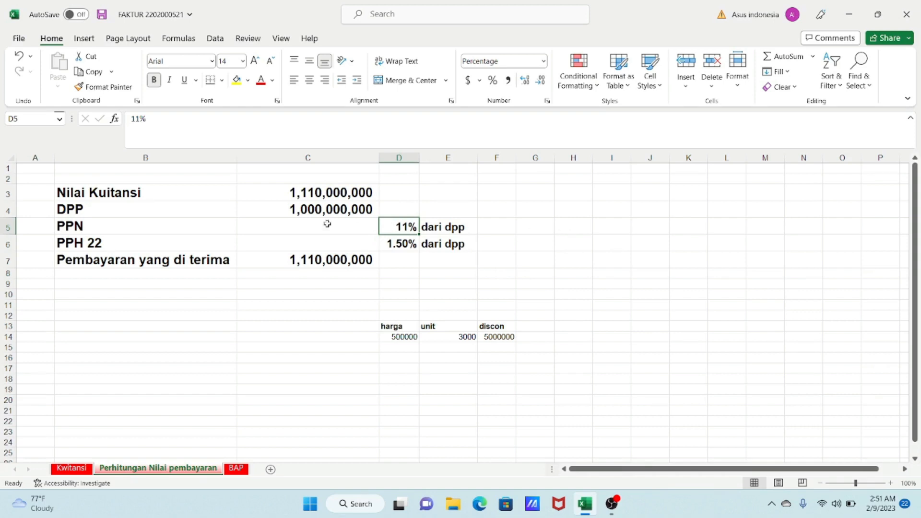
{"action": "left_click", "coordinate": [301, 208]}
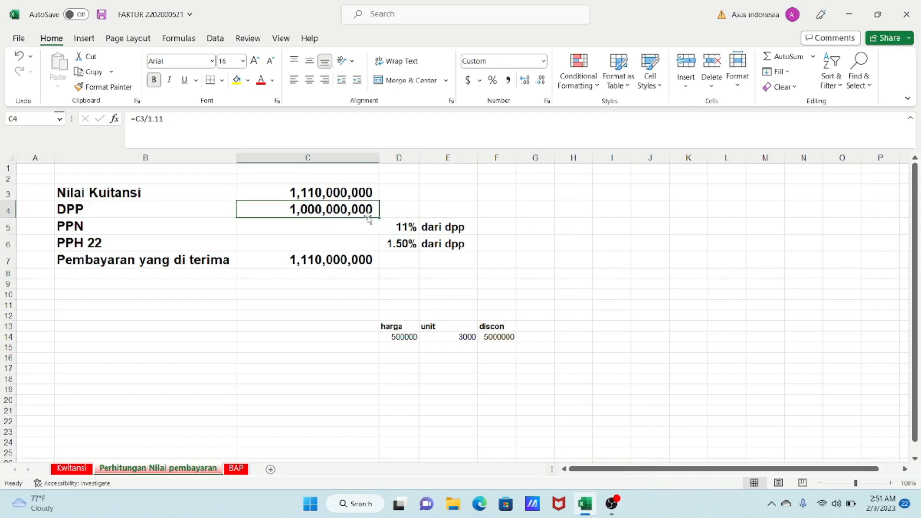
- Enter a PPN formula that multiplies the DPP cell by 11%
{"action": "left_click", "coordinate": [332, 228]}
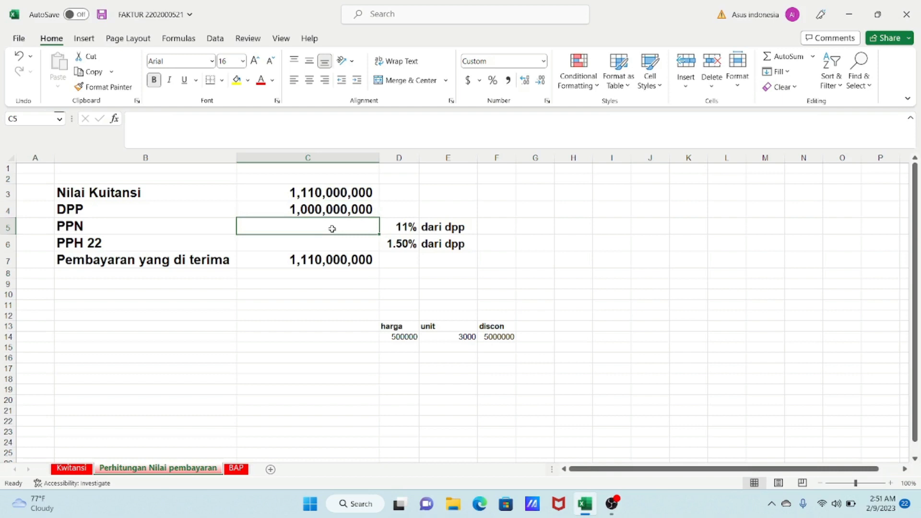
{"action": "type", "text": "="}
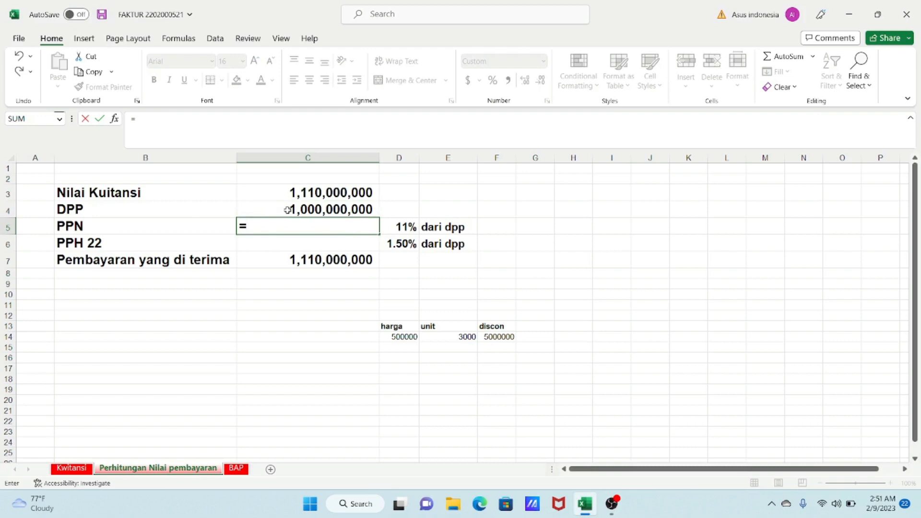
{"action": "left_click", "coordinate": [317, 209]}
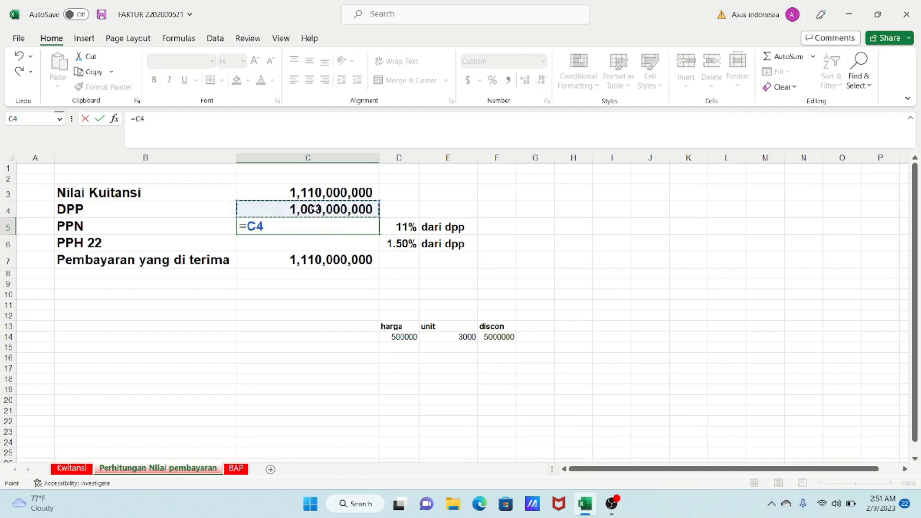
{"action": "type", "text": "*11%"}
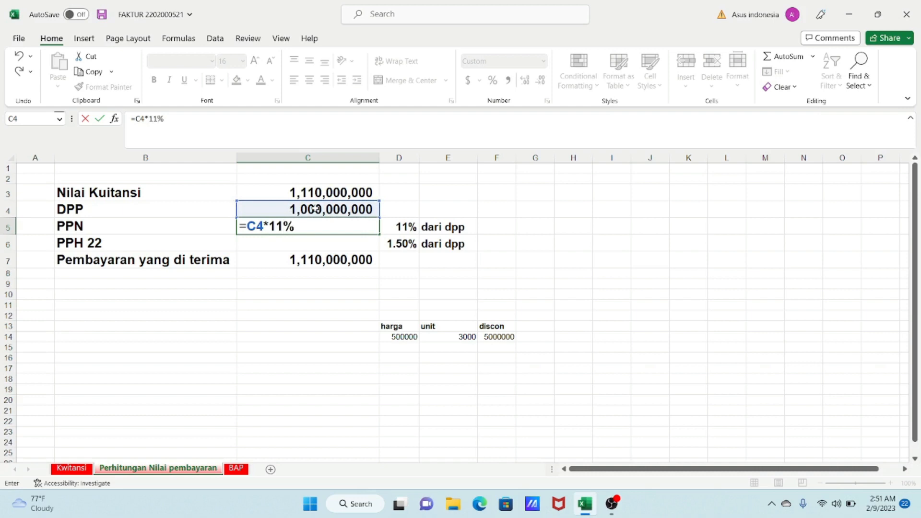
{"action": "key", "text": "Return"}
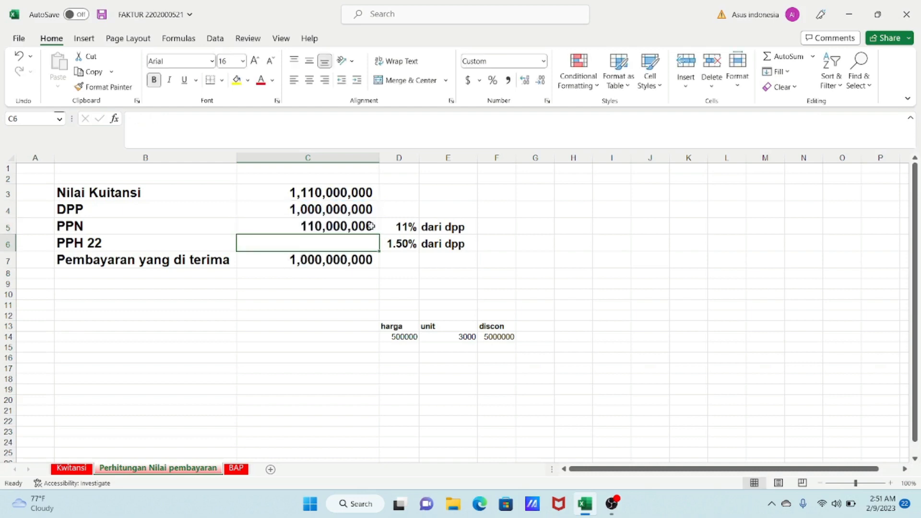
- Enter a PPH 22 formula that multiplies the DPP cell by 1.5%
{"action": "left_click", "coordinate": [324, 228]}
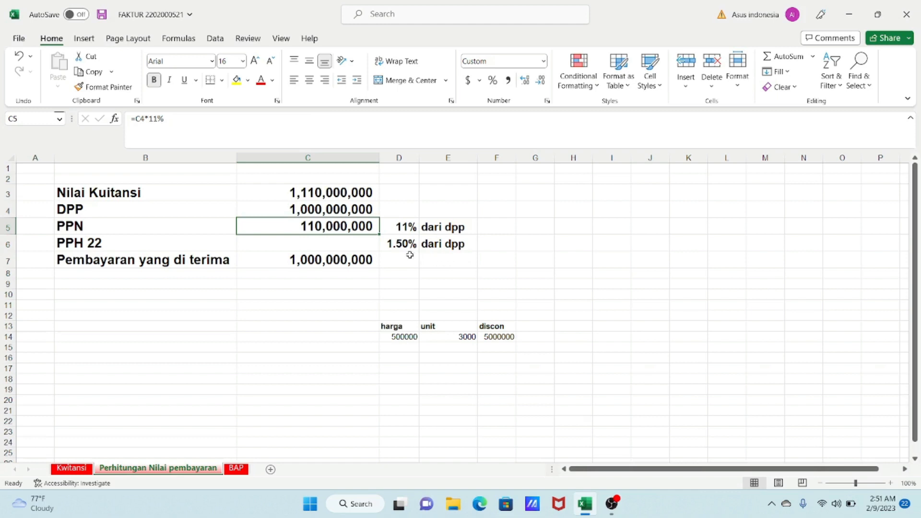
{"action": "left_click", "coordinate": [331, 240]}
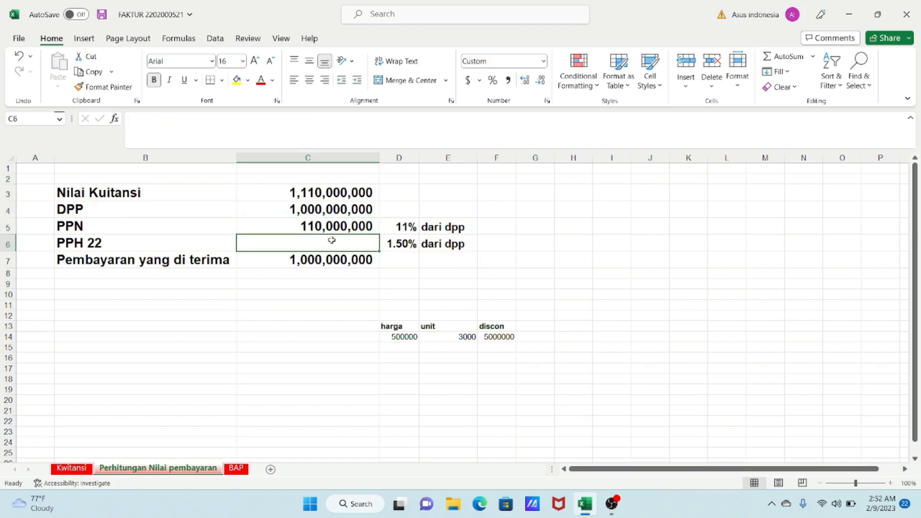
{"action": "type", "text": "="}
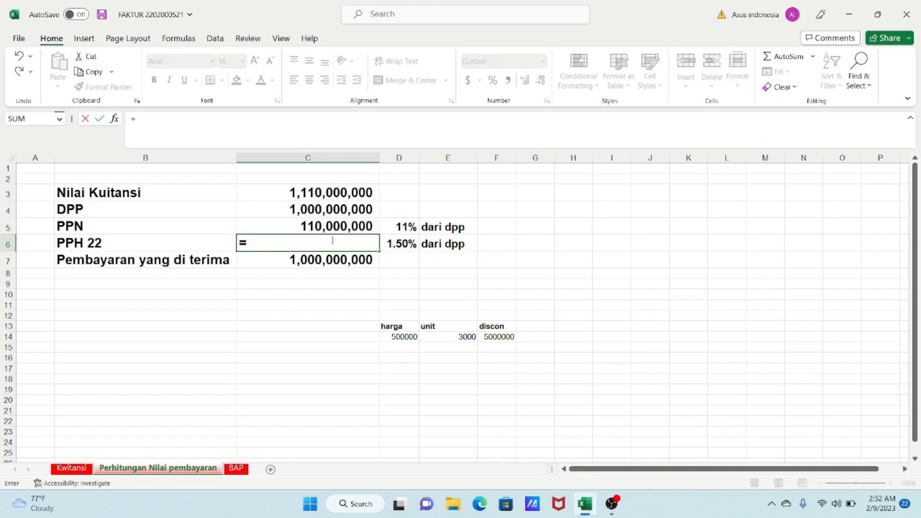
{"action": "left_click", "coordinate": [312, 209]}
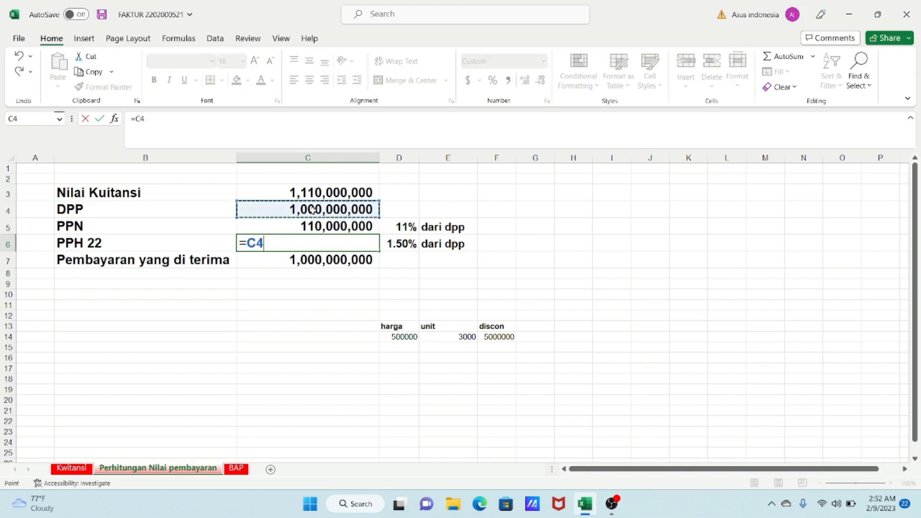
{"action": "type", "text": "*1"}
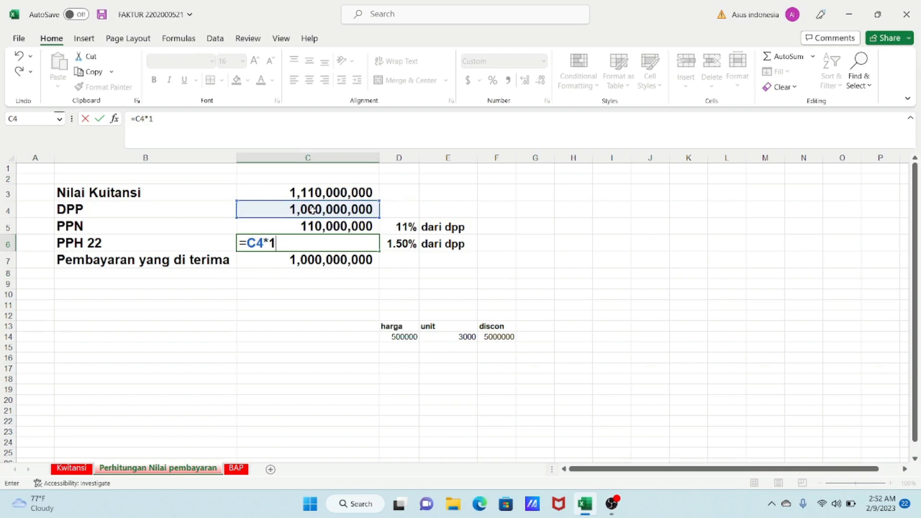
{"action": "type", "text": ".5%"}
{"action": "key", "text": "Return"}
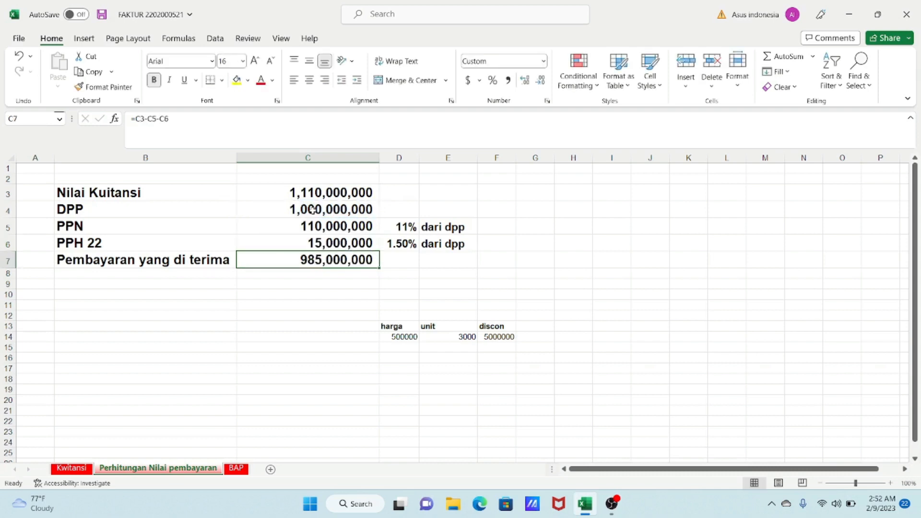
- Fill the Pembayaran yang di terima row's label and amount cells with yellow
{"action": "left_click", "coordinate": [339, 243]}
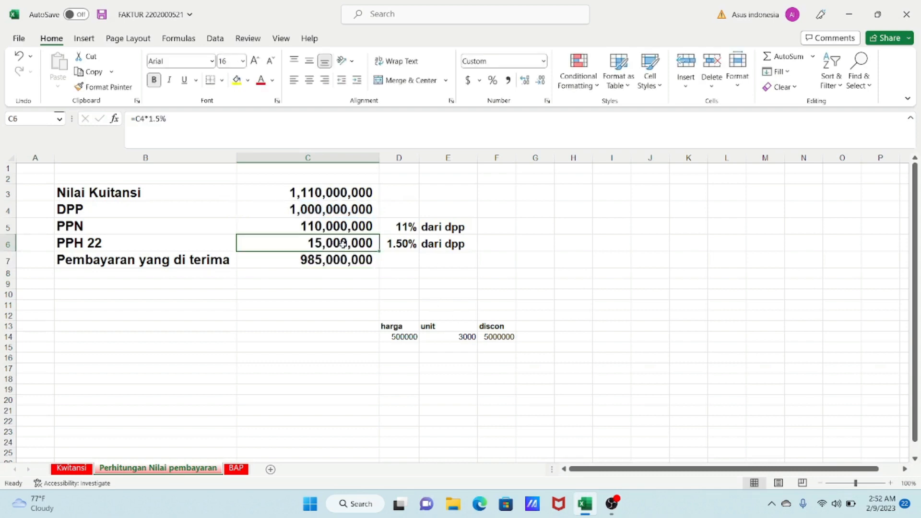
{"action": "left_click", "coordinate": [81, 263]}
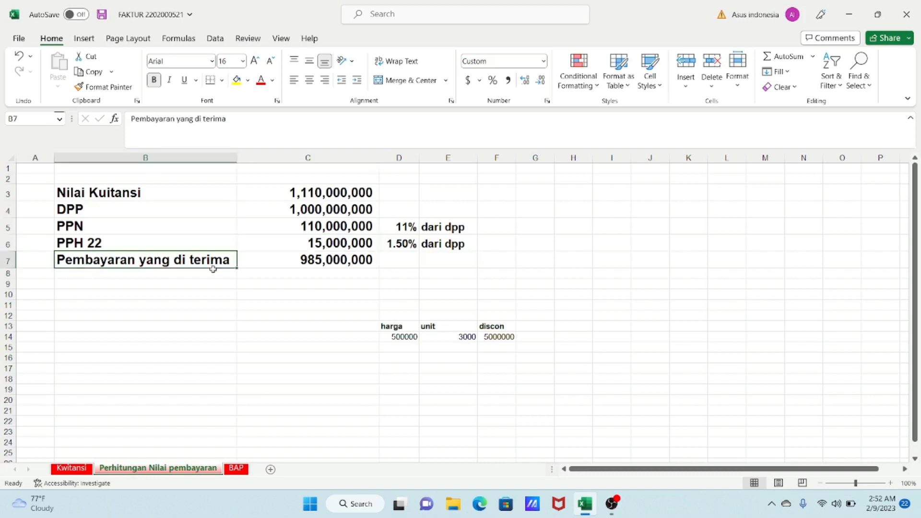
{"action": "left_click_drag", "start_coordinate": [213, 269], "coordinate": [337, 261]}
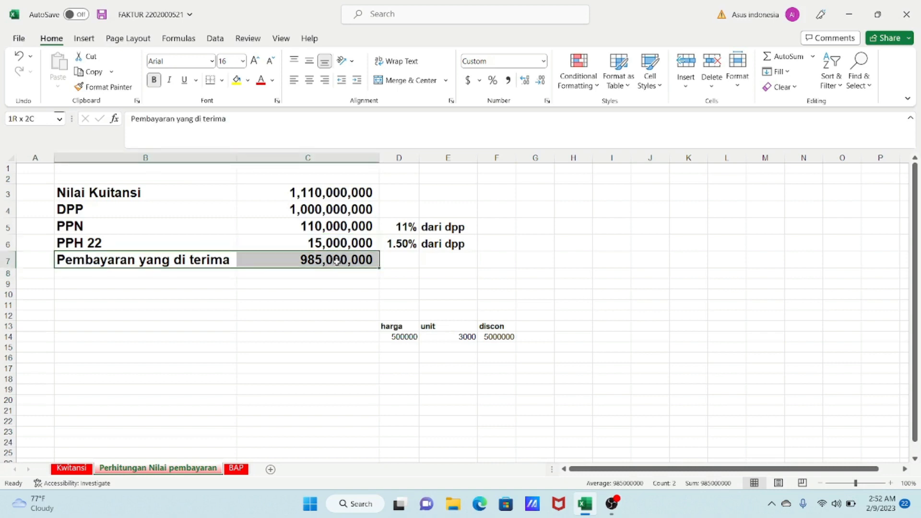
{"action": "left_click", "coordinate": [236, 80]}
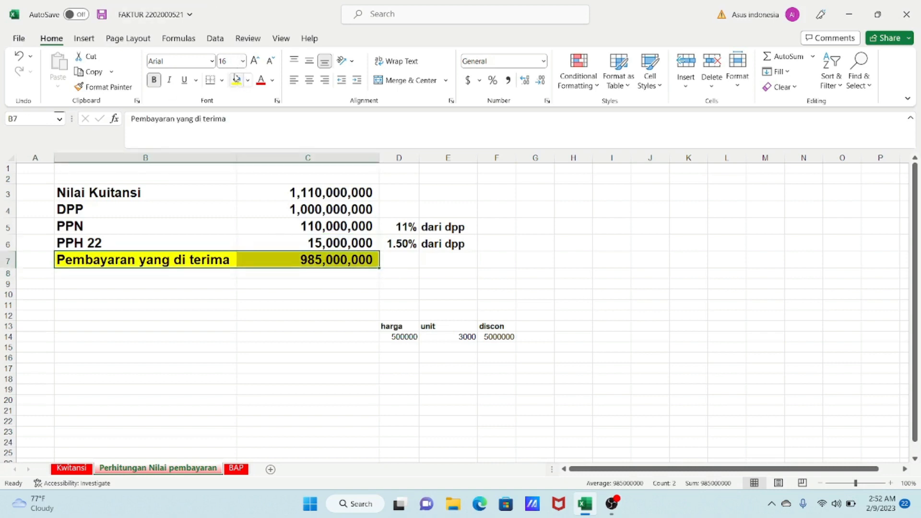
{"action": "left_click", "coordinate": [221, 291]}
- Narrow column C slightly on the calculation sheet
{"action": "left_click", "coordinate": [330, 258]}
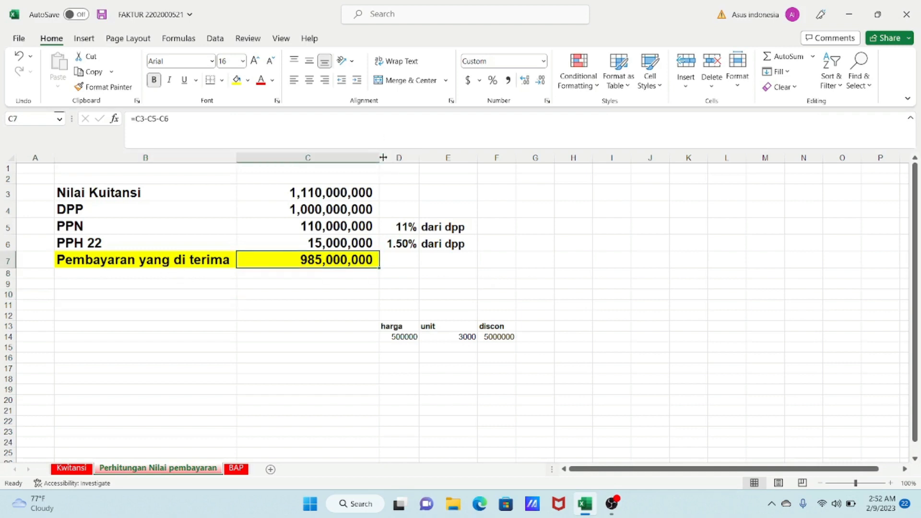
{"action": "left_click_drag", "start_coordinate": [379, 158], "coordinate": [372, 158]}
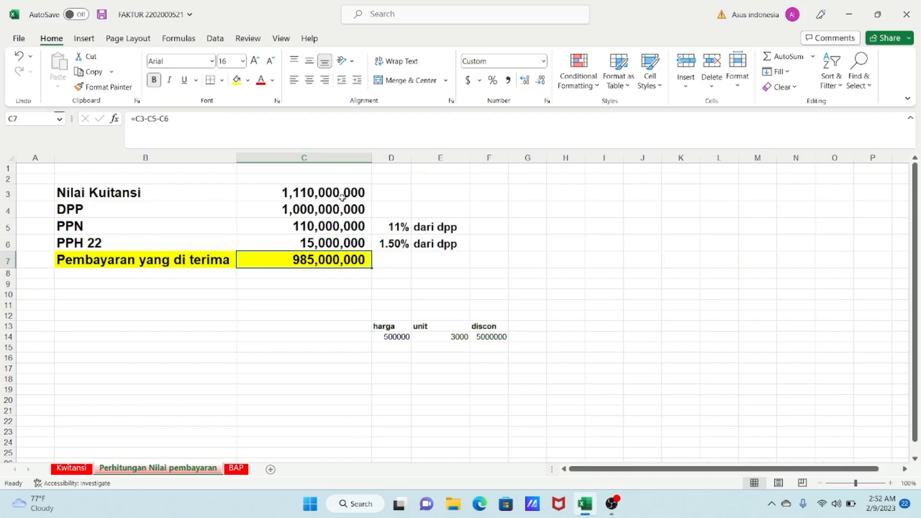
{"action": "left_click", "coordinate": [313, 193]}
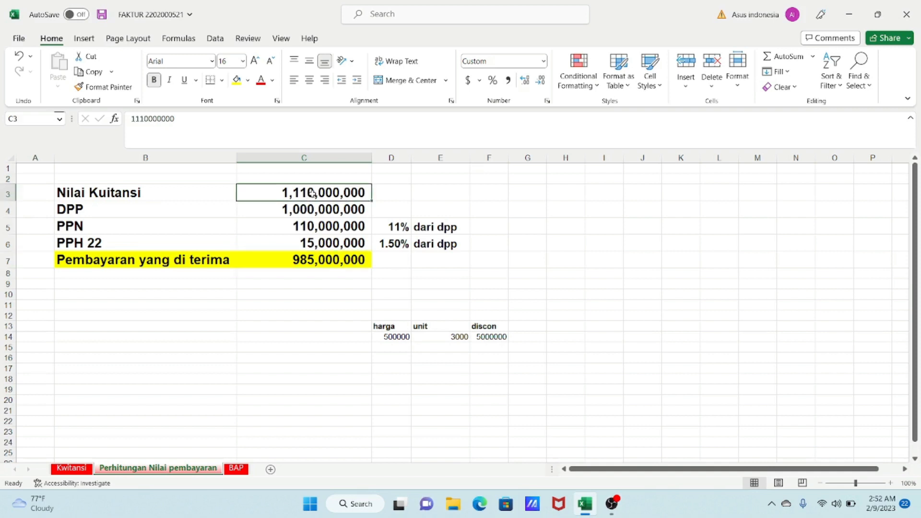
{"action": "left_click", "coordinate": [336, 261]}
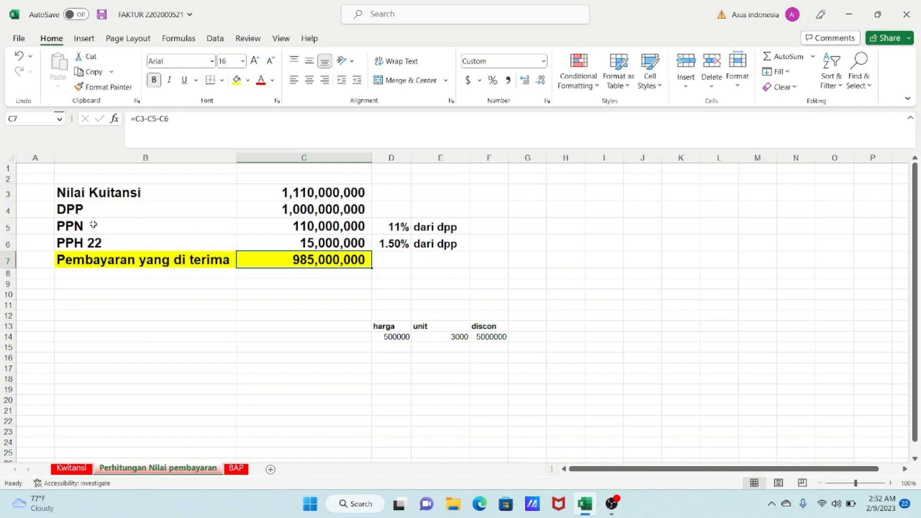
- Fill the PPN and PPH 22 rows' label and amount cells with a dark gold colour
{"action": "left_click_drag", "start_coordinate": [84, 226], "coordinate": [331, 242]}
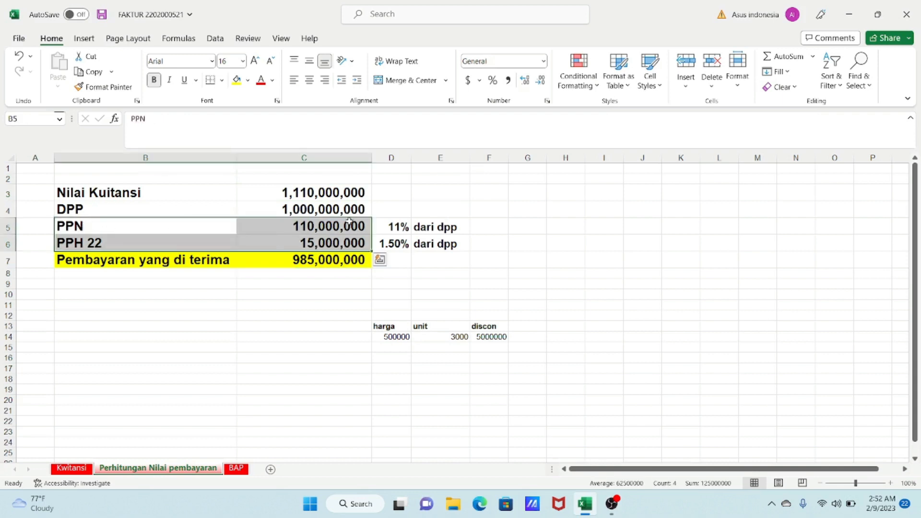
{"action": "left_click", "coordinate": [248, 81]}
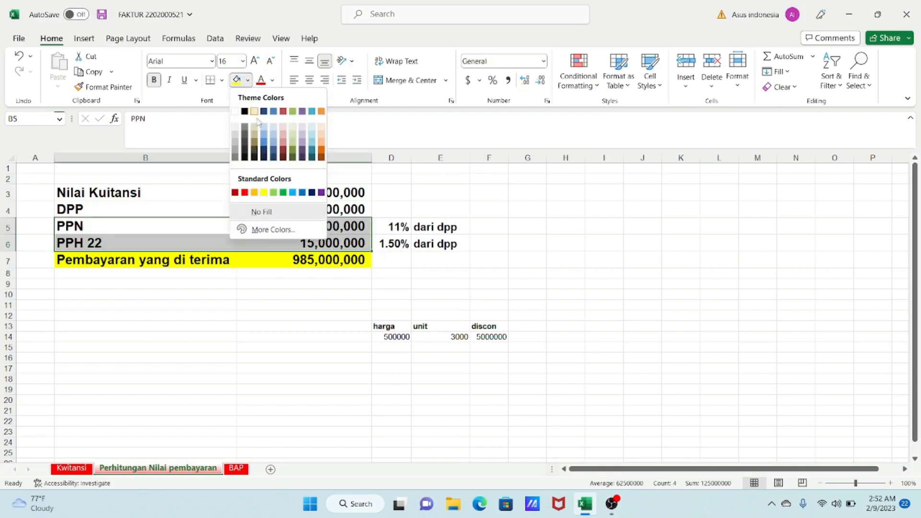
{"action": "left_click", "coordinate": [255, 150]}
{"action": "left_click", "coordinate": [424, 274]}
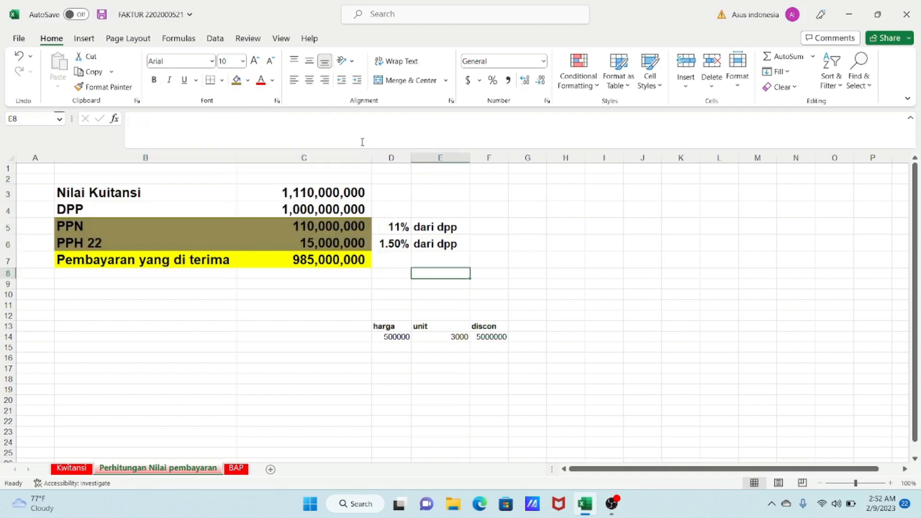
- Narrow column C further so the amounts sit closer to the percentages
{"action": "left_click_drag", "start_coordinate": [372, 156], "coordinate": [353, 156]}
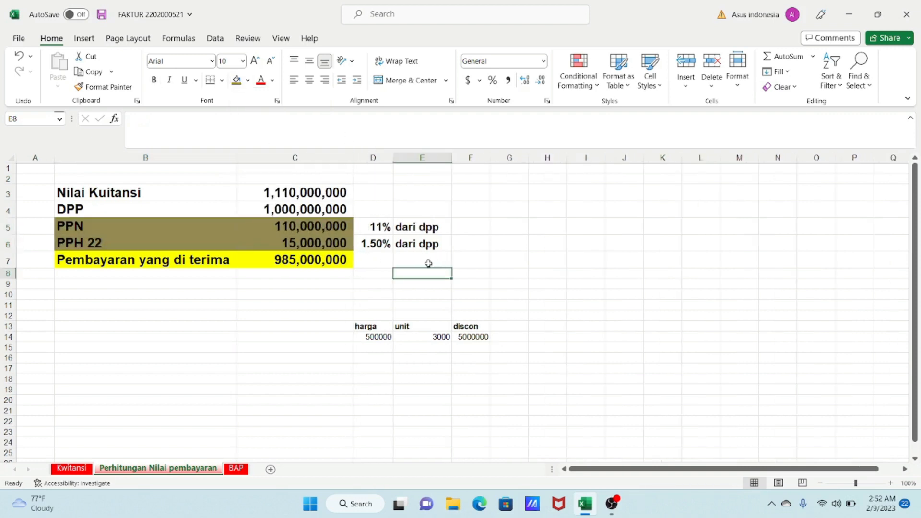
{"action": "left_click_drag", "start_coordinate": [70, 226], "coordinate": [333, 239]}
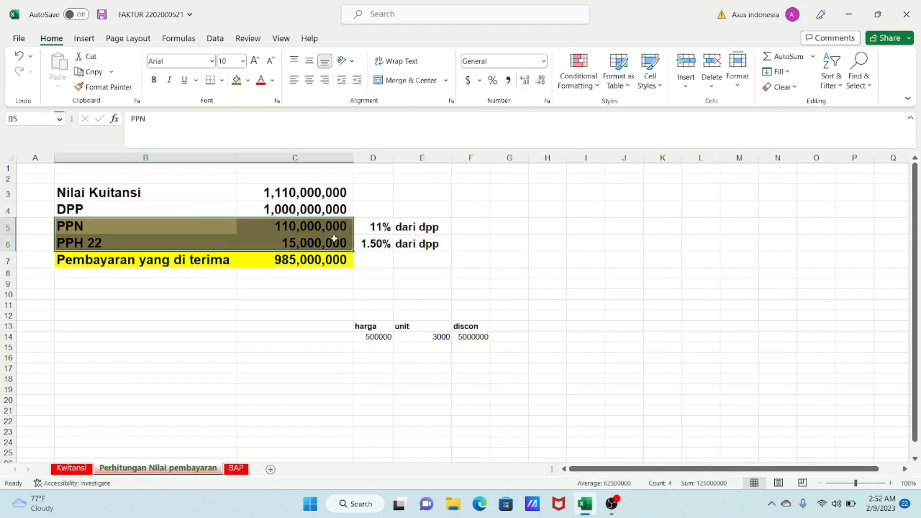
{"action": "key", "text": "ctrl+v"}
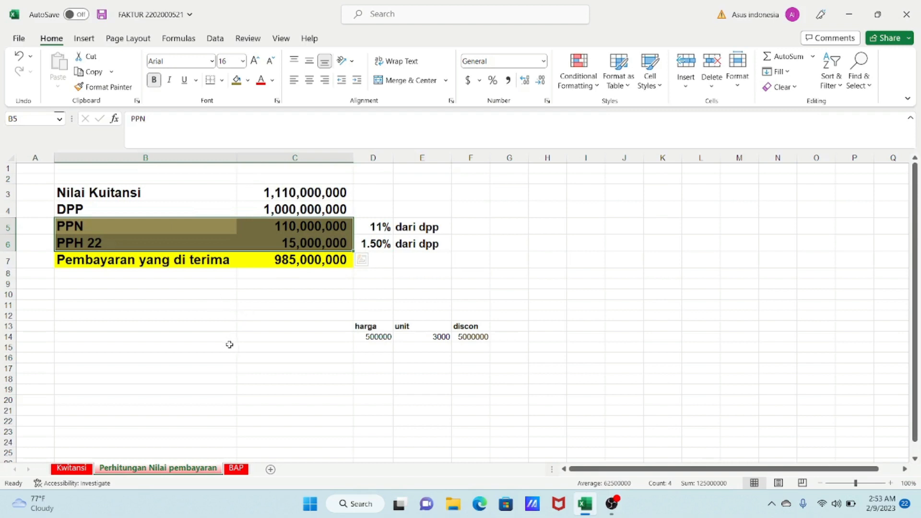
- Check the formula behind the Kwitansi sheet's Jumlah Uang amount
{"action": "left_click", "coordinate": [71, 468]}
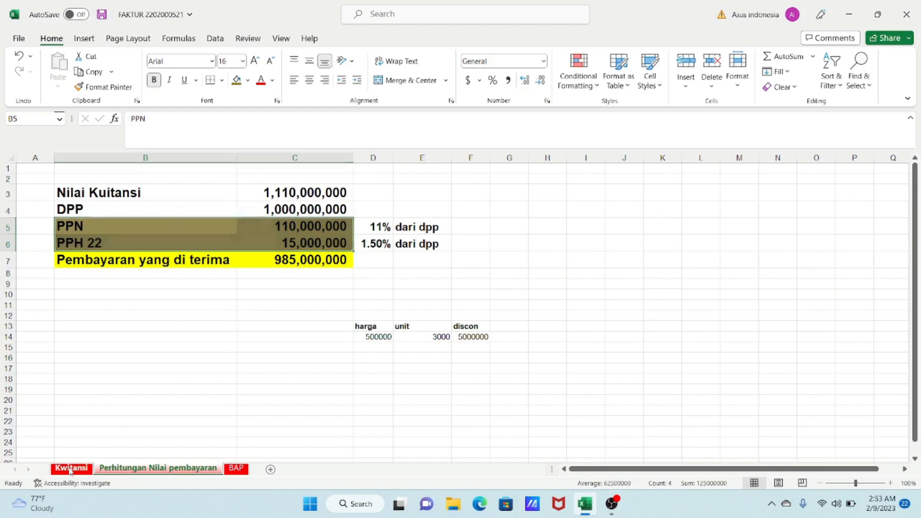
{"action": "scroll", "coordinate": [148, 201], "scroll_direction": "up", "scroll_amount": 1}
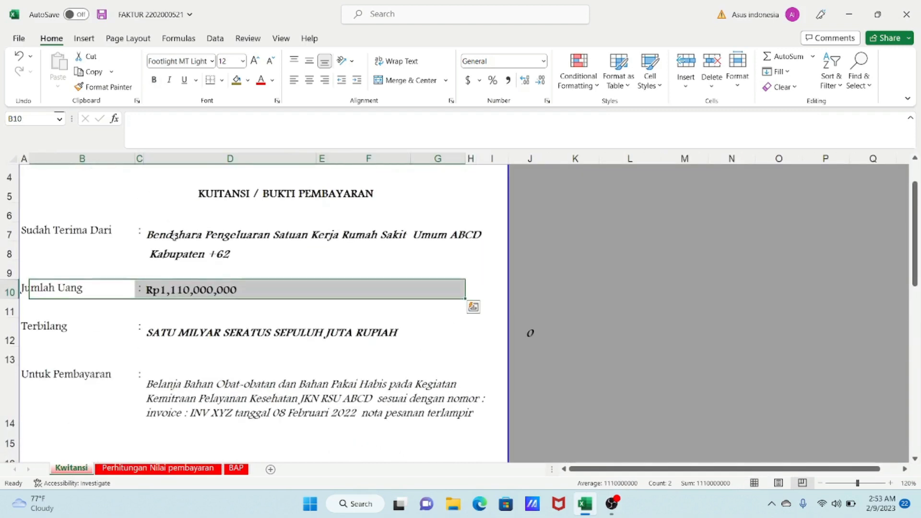
{"action": "left_click", "coordinate": [209, 292]}
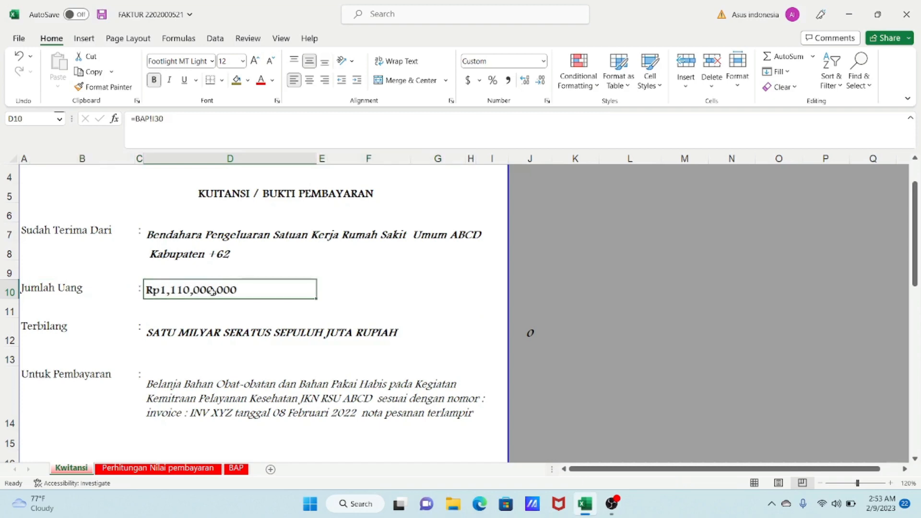
- Review the formulas in the calculation sheet's payment, PPN and PPH 22 amount cells
{"action": "left_click", "coordinate": [191, 467]}
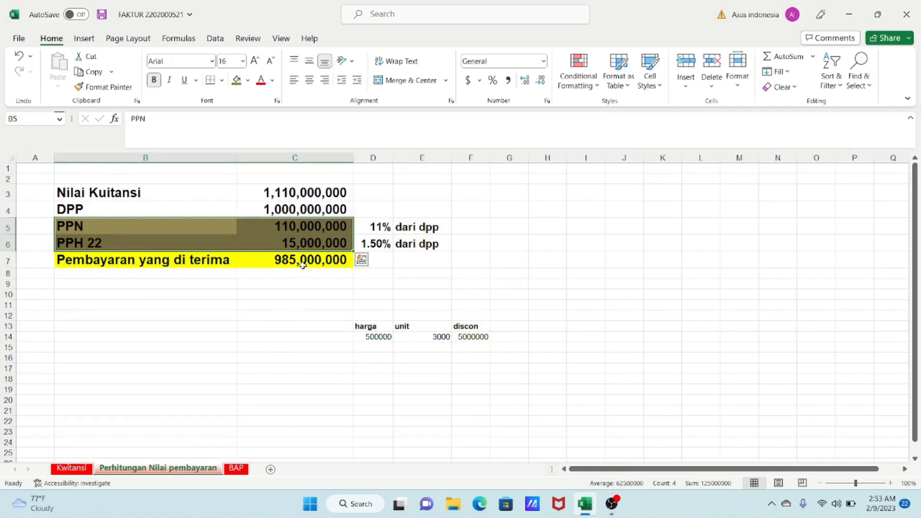
{"action": "left_click", "coordinate": [307, 263]}
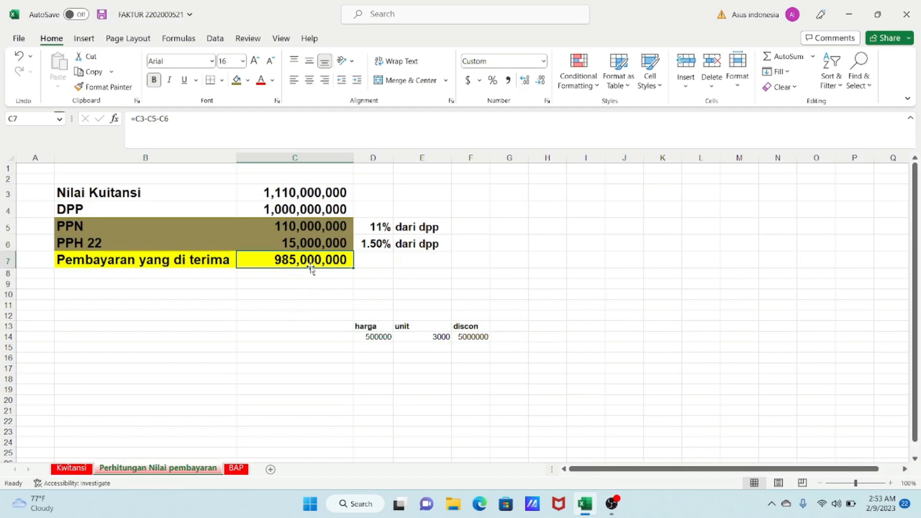
{"action": "left_click", "coordinate": [305, 226]}
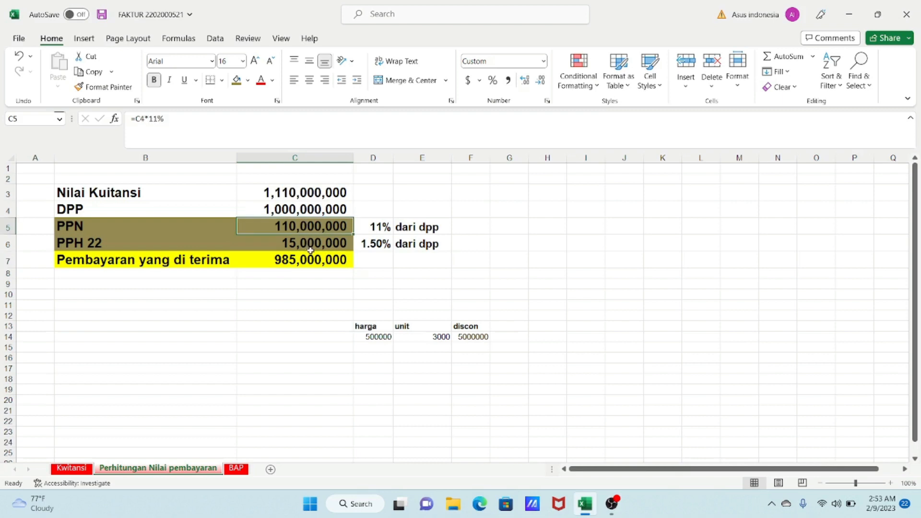
{"action": "left_click", "coordinate": [310, 243]}
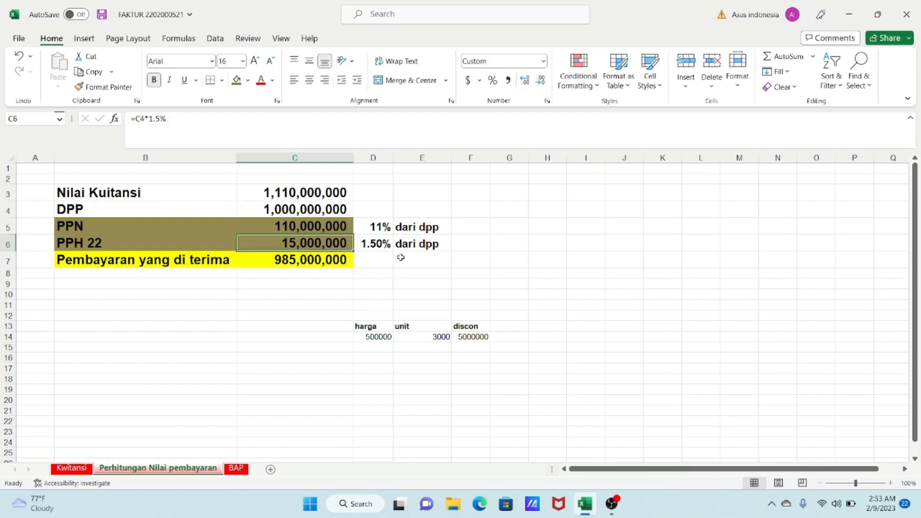
- Adjust the calculation sheet's column widths, narrowing column C and slightly widening column B
{"action": "left_click", "coordinate": [283, 214]}
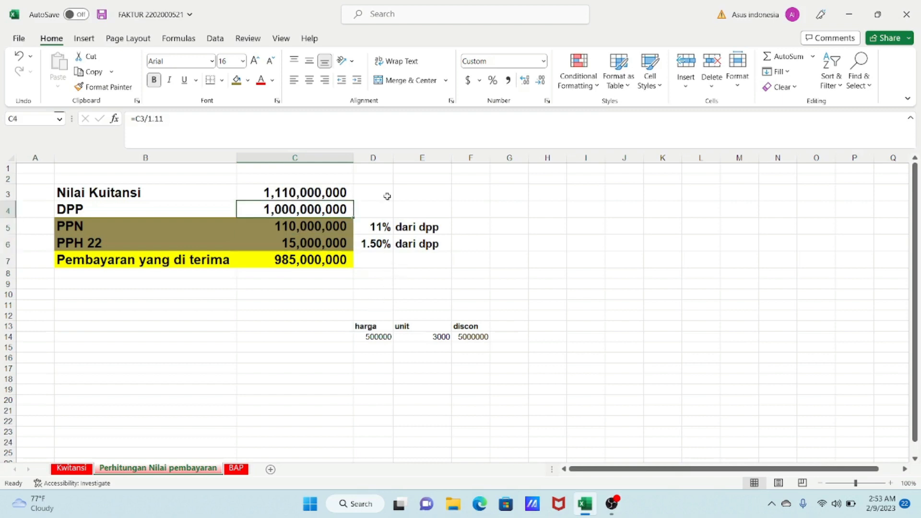
{"action": "left_click_drag", "start_coordinate": [350, 155], "coordinate": [341, 155]}
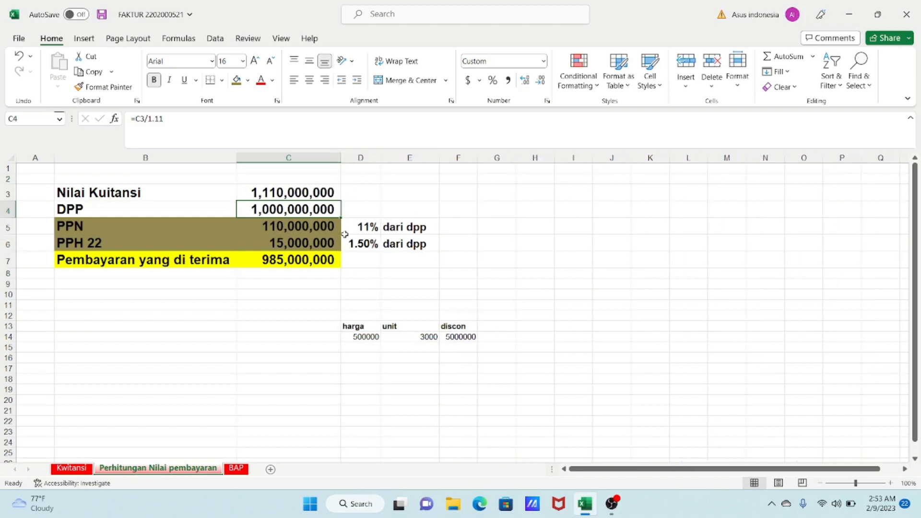
{"action": "left_click", "coordinate": [409, 285]}
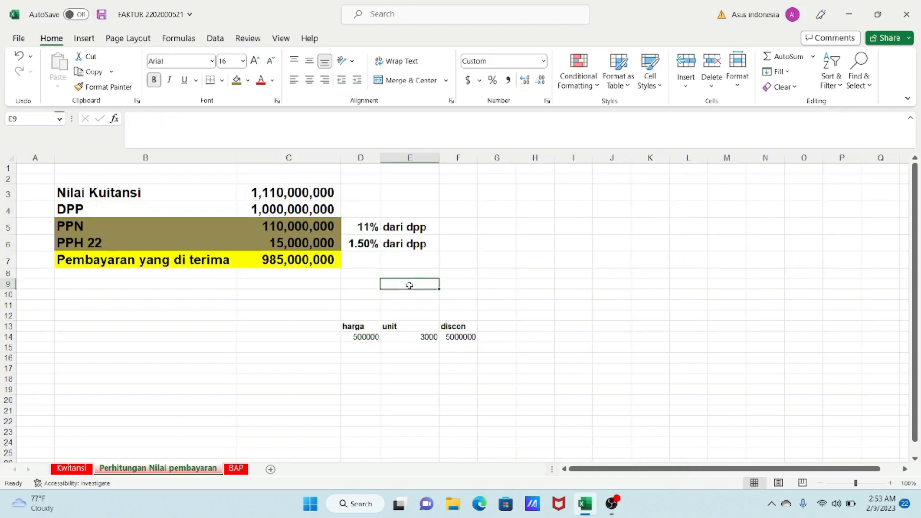
{"action": "left_click", "coordinate": [402, 227]}
{"action": "left_click", "coordinate": [270, 200]}
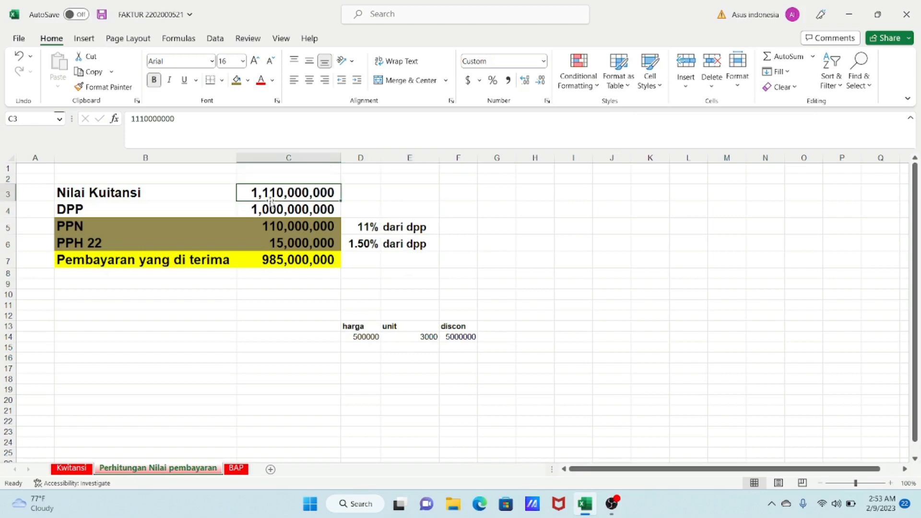
{"action": "left_click", "coordinate": [270, 209]}
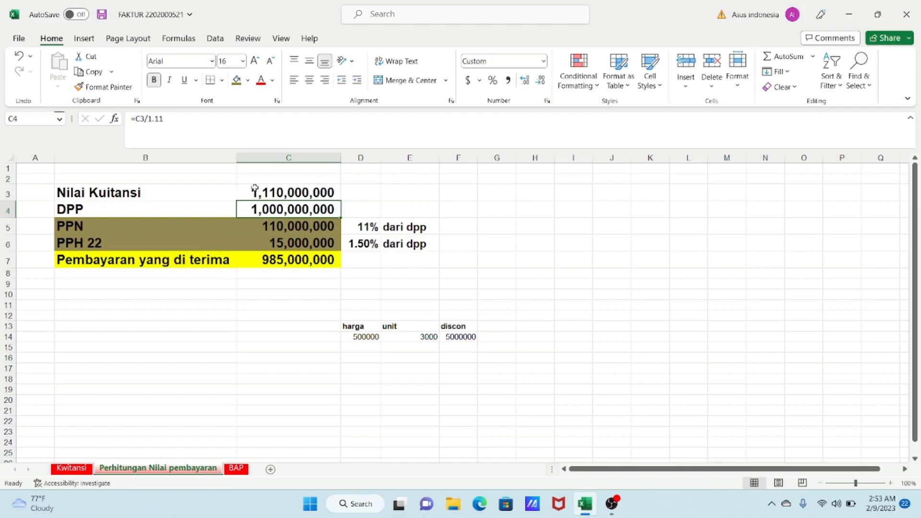
{"action": "left_click_drag", "start_coordinate": [333, 160], "coordinate": [331, 160]}
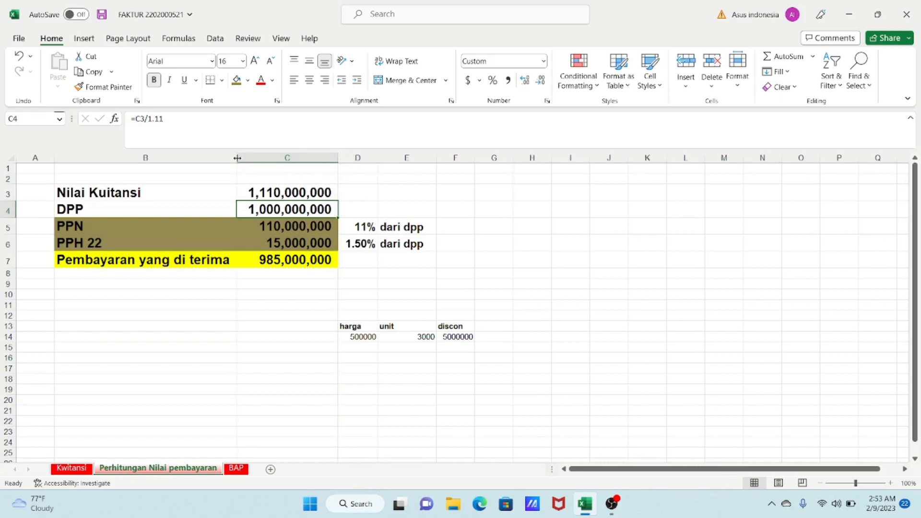
{"action": "left_click_drag", "start_coordinate": [237, 157], "coordinate": [241, 158]}
{"action": "mouse_move", "coordinate": [342, 158]}
{"action": "left_mouse_down"}
{"action": "mouse_move", "coordinate": [327, 157]}
{"action": "mouse_move", "coordinate": [335, 158]}
{"action": "left_mouse_up"}
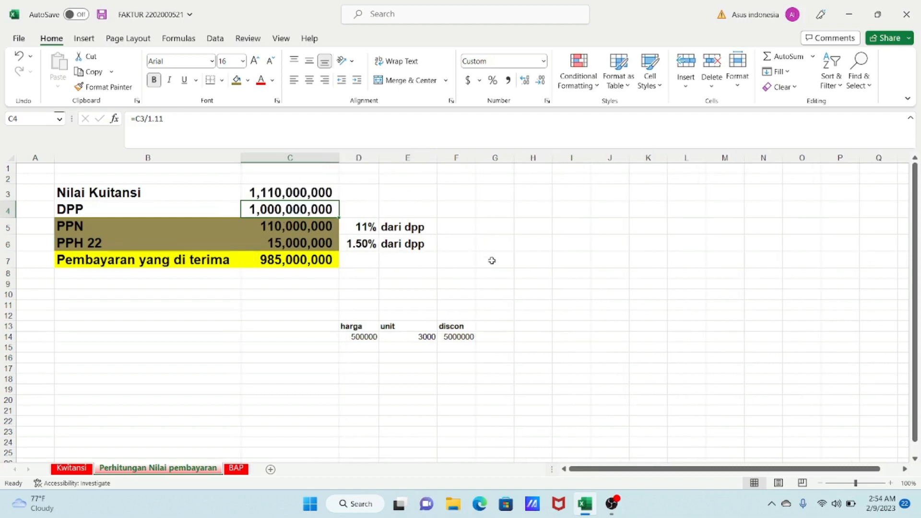
- Enter 500000 as harga, 1 as unit and 100000 as discon in the sample cells of row 14
{"action": "left_click", "coordinate": [362, 336]}
{"action": "left_click", "coordinate": [456, 335]}
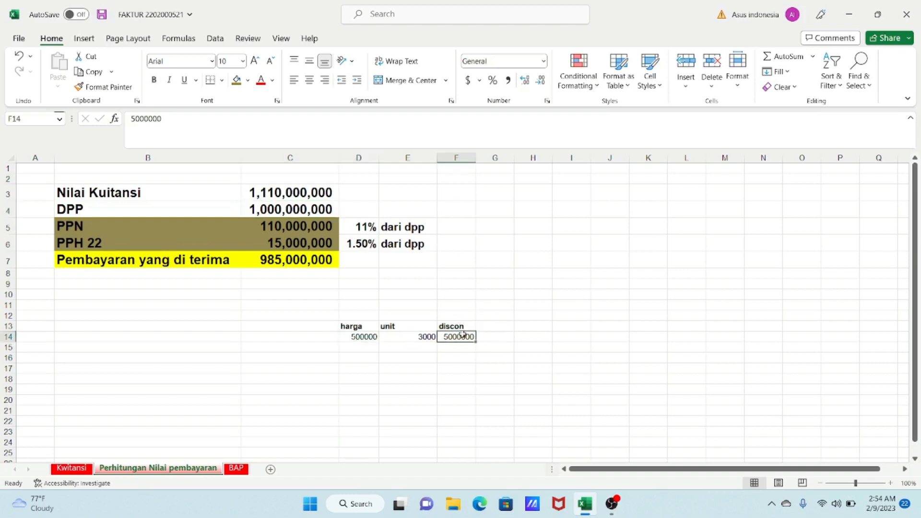
{"action": "left_click", "coordinate": [361, 338]}
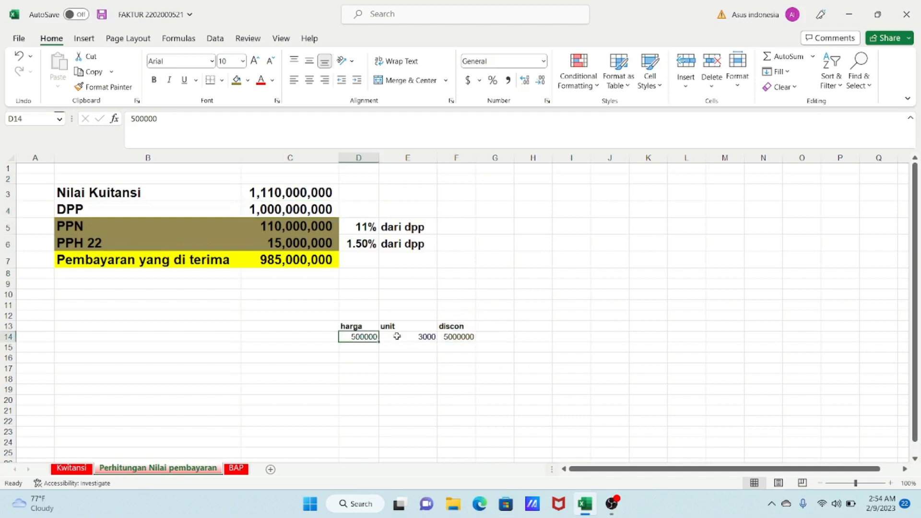
{"action": "type", "text": "4"}
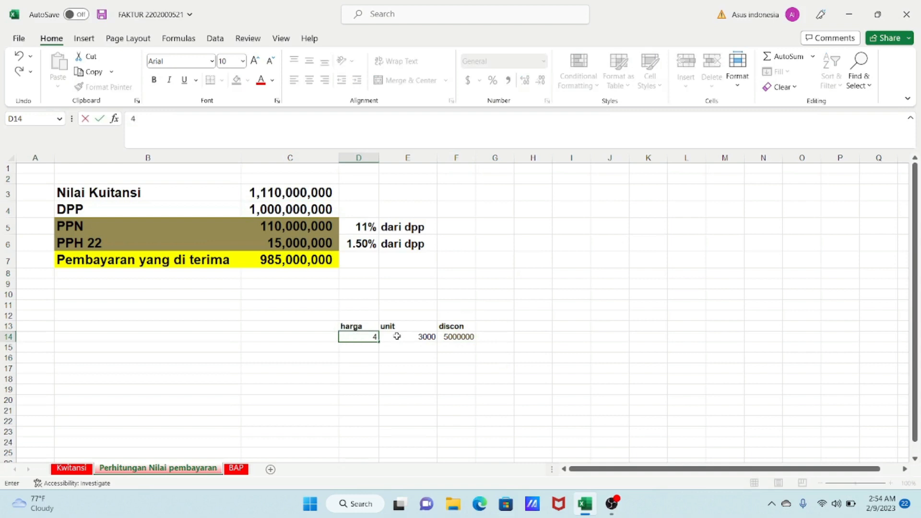
{"action": "type", "text": "500000"}
{"action": "left_click", "coordinate": [397, 336]}
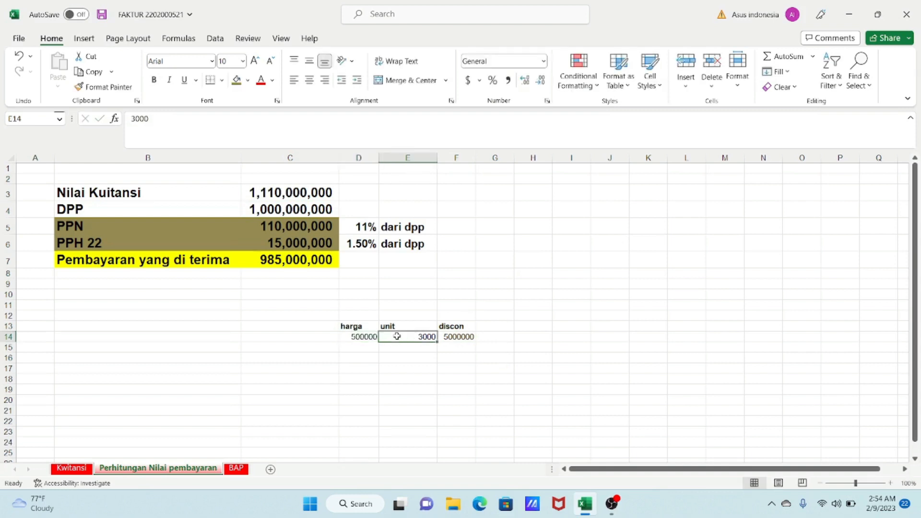
{"action": "type", "text": "1"}
{"action": "key", "text": "Tab"}
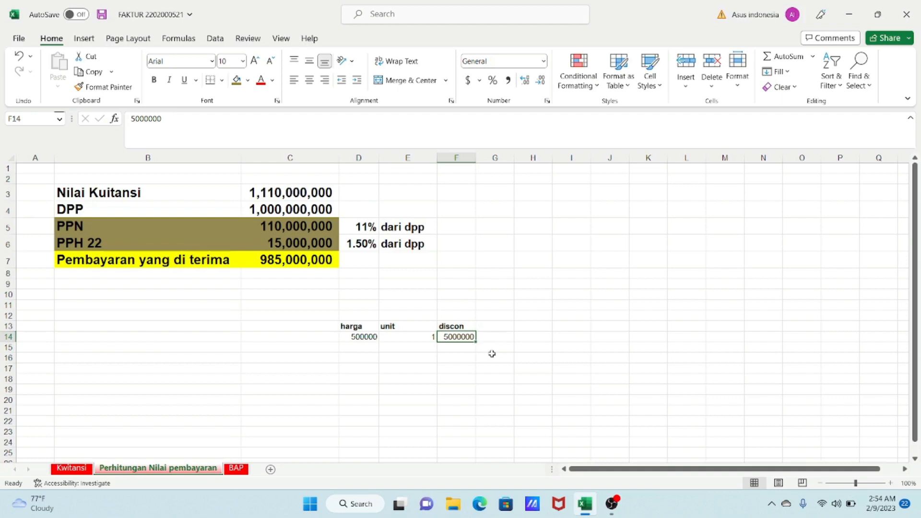
{"action": "type", "text": "1000"}
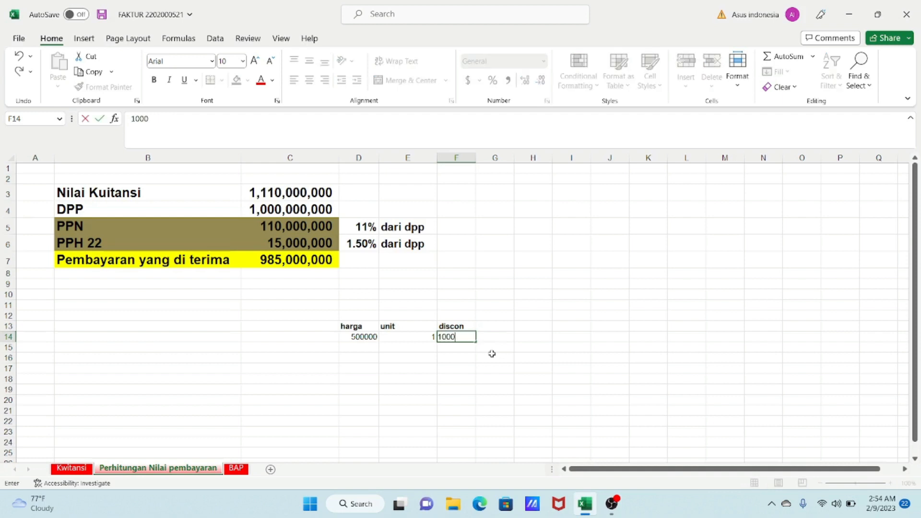
{"action": "type", "text": "00"}
{"action": "key", "text": "Tab"}
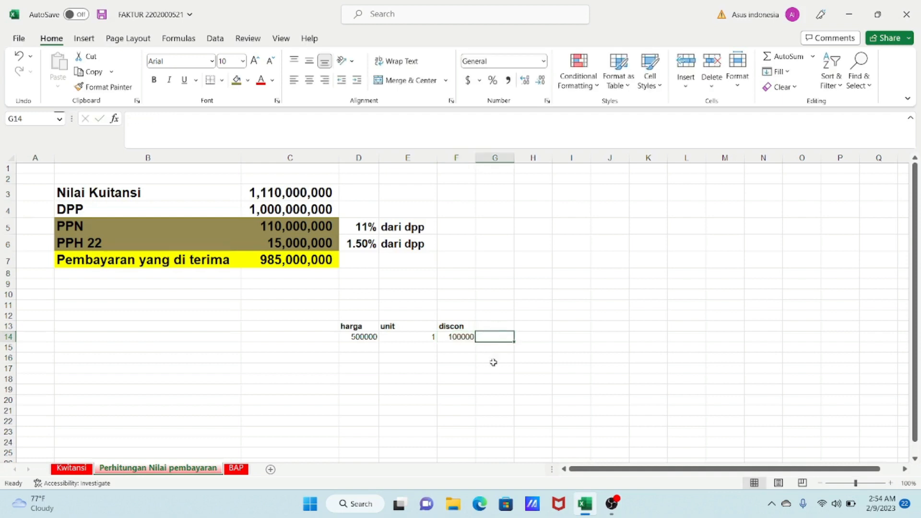
- Apply comma number style with one decimal place to the harga, unit and discon values
{"action": "left_click_drag", "start_coordinate": [353, 336], "coordinate": [472, 337]}
{"action": "left_click", "coordinate": [513, 86]}
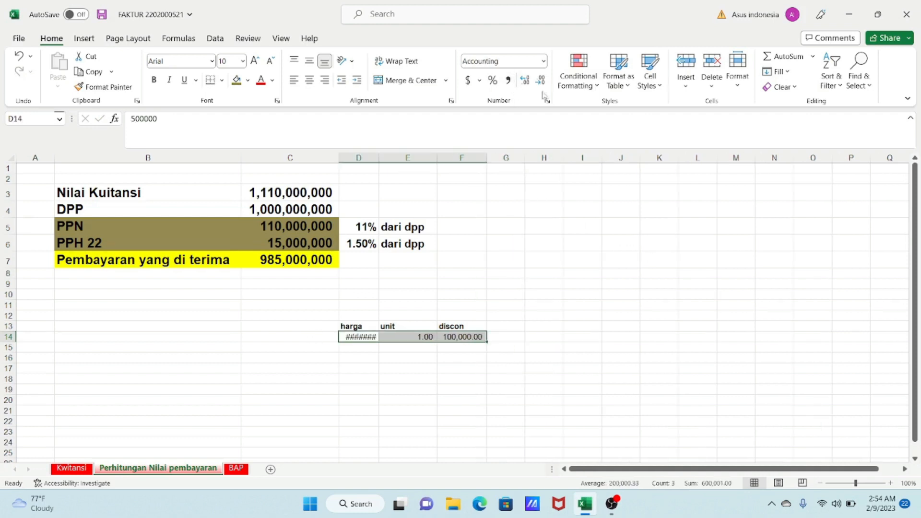
{"action": "left_click", "coordinate": [541, 86]}
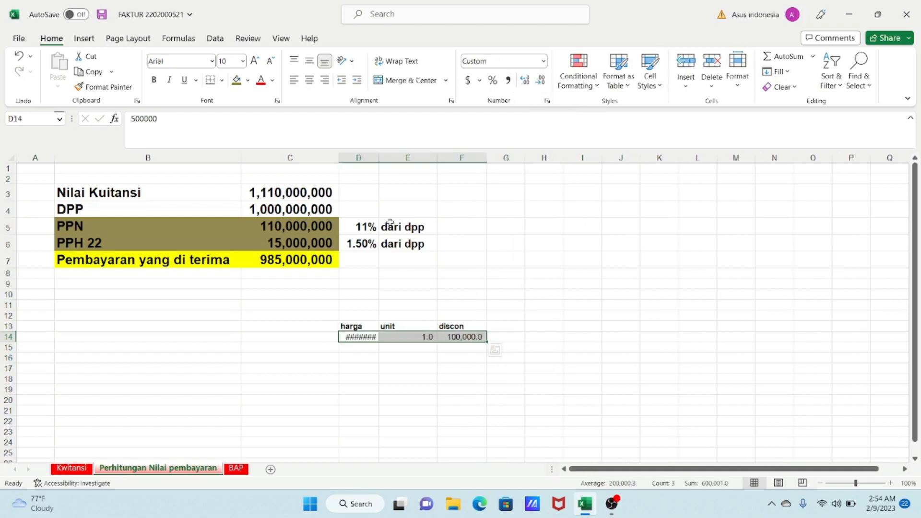
- Widen column D and remove the decimal place from the harga value
{"action": "left_click_drag", "start_coordinate": [379, 157], "coordinate": [386, 157]}
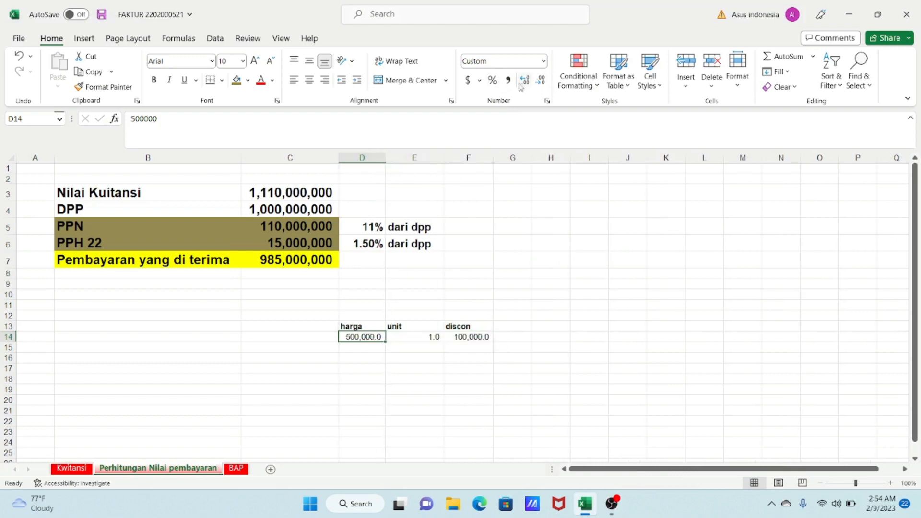
{"action": "left_click", "coordinate": [540, 80]}
{"action": "left_click", "coordinate": [551, 306]}
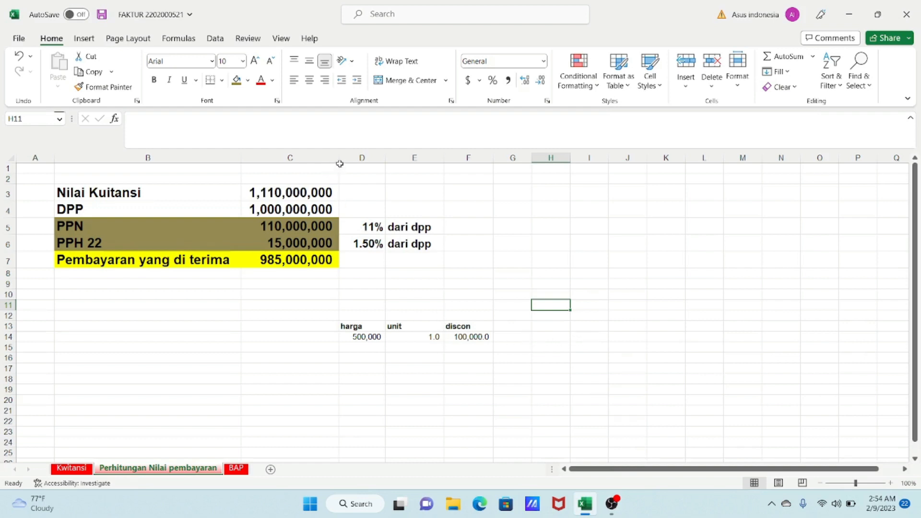
- Widen column C slightly
{"action": "left_click_drag", "start_coordinate": [338, 158], "coordinate": [343, 161]}
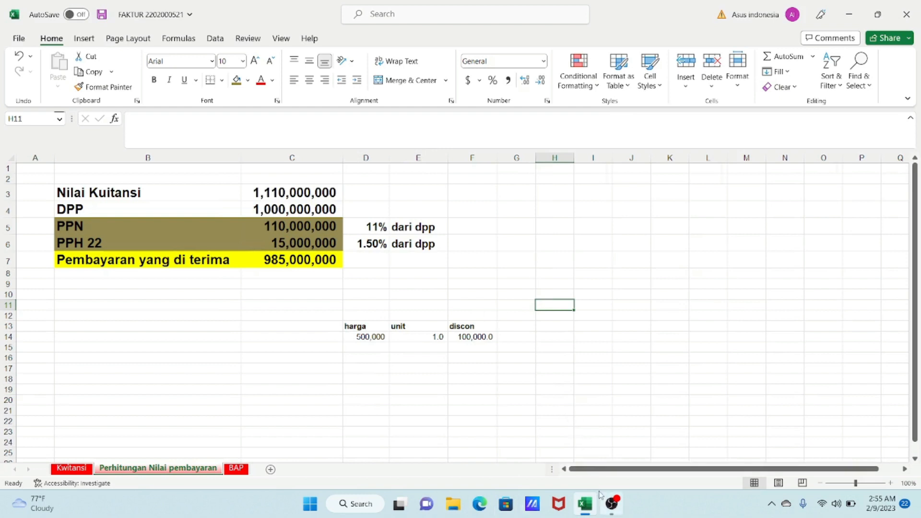
{"action": "mouse_move", "coordinate": [600, 495]}
{"action": "left_click", "coordinate": [318, 248]}
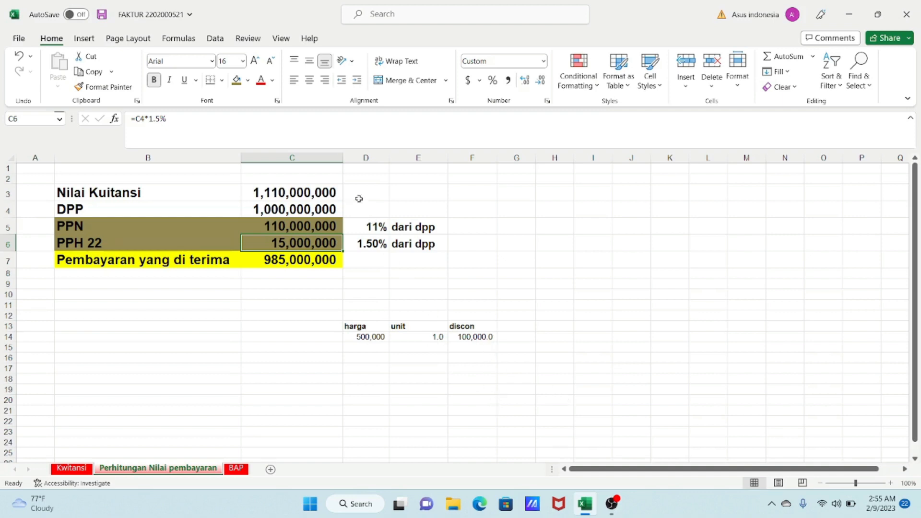
- Apply comma style with no decimal places to C3:F14 and slightly narrow columns D and E
{"action": "left_click_drag", "start_coordinate": [305, 185], "coordinate": [463, 338]}
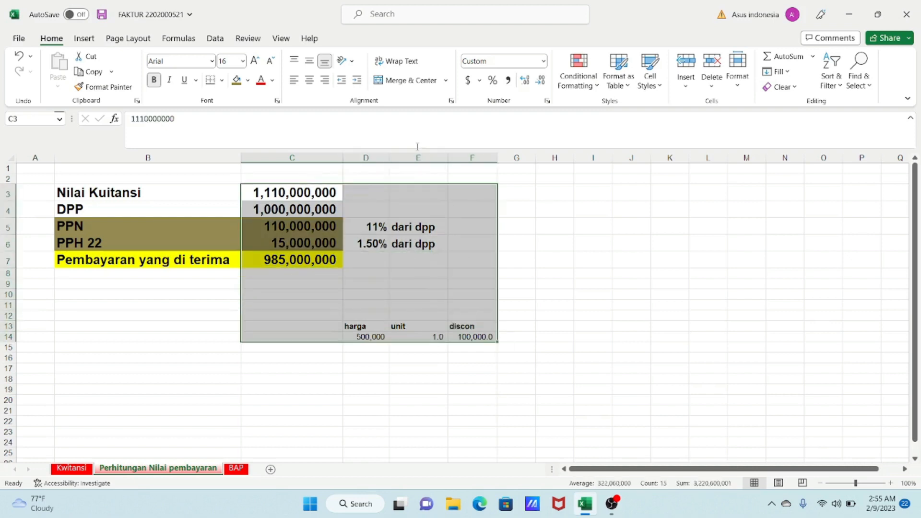
{"action": "left_click", "coordinate": [508, 80]}
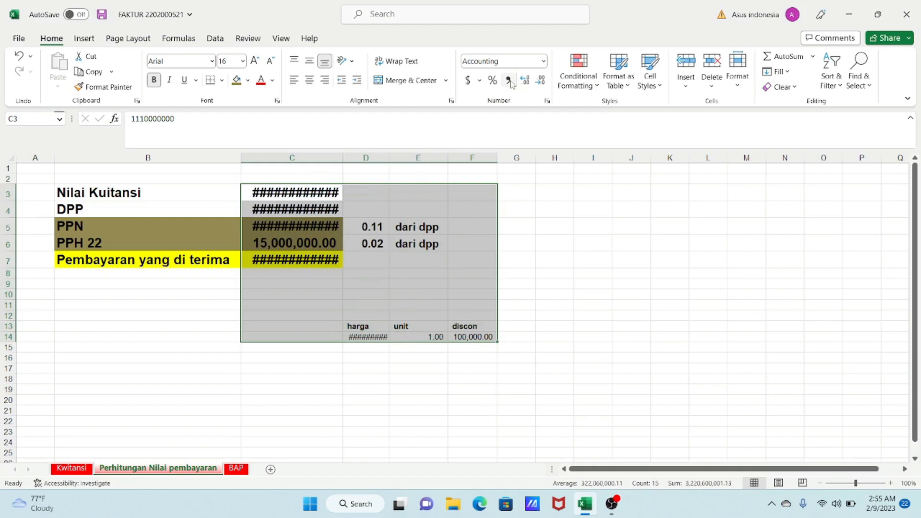
{"action": "left_click", "coordinate": [541, 80]}
{"action": "left_click", "coordinate": [541, 80]}
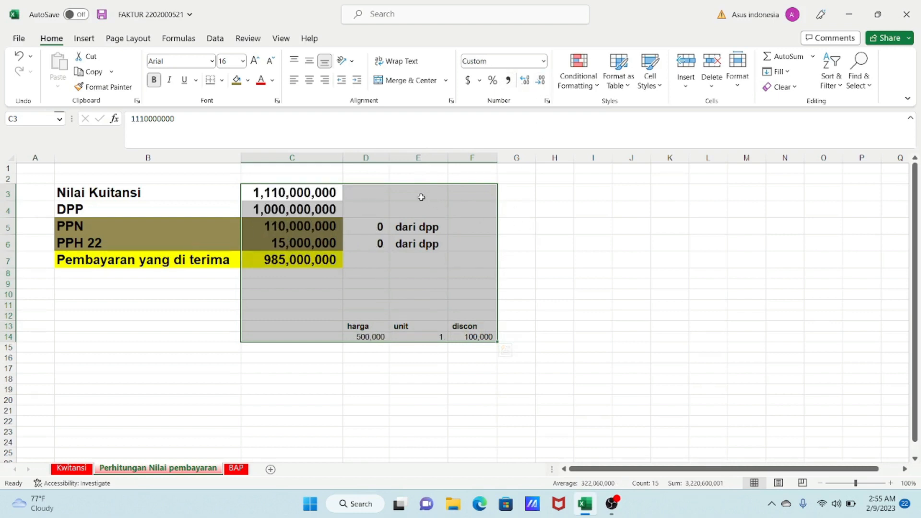
{"action": "left_click_drag", "start_coordinate": [388, 158], "coordinate": [386, 158]}
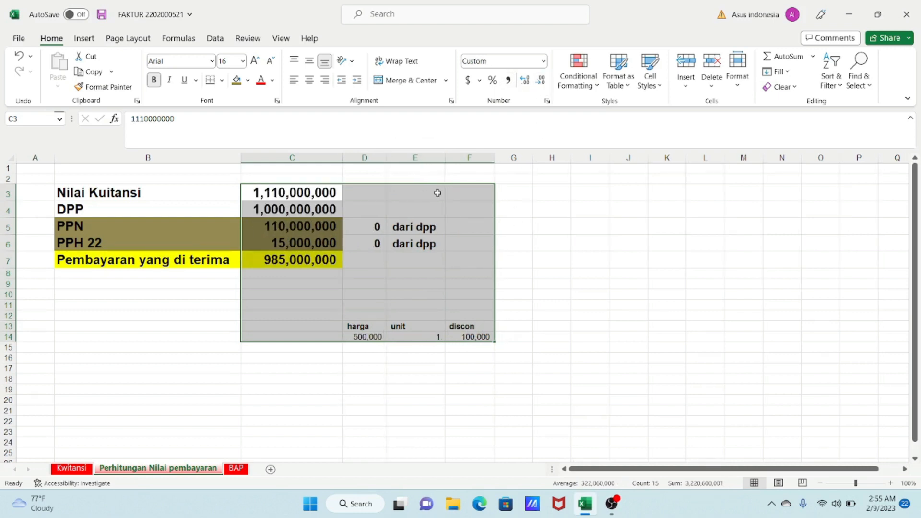
{"action": "left_click_drag", "start_coordinate": [447, 161], "coordinate": [441, 161]}
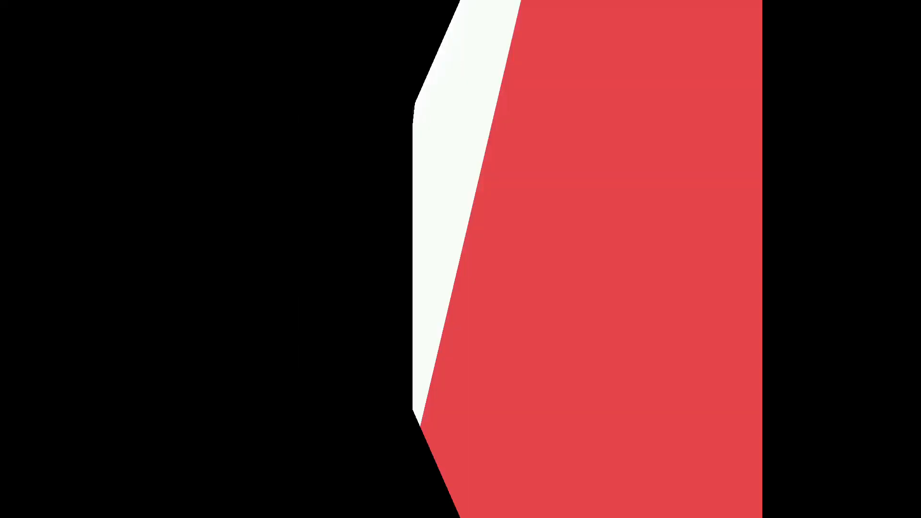